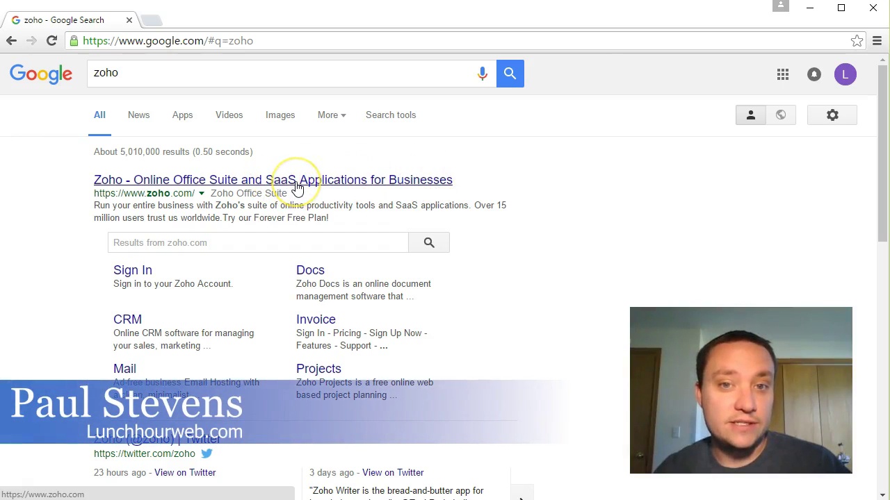
Open zoho.com from the Google results and browse its catalogue of apps
click(297, 182)
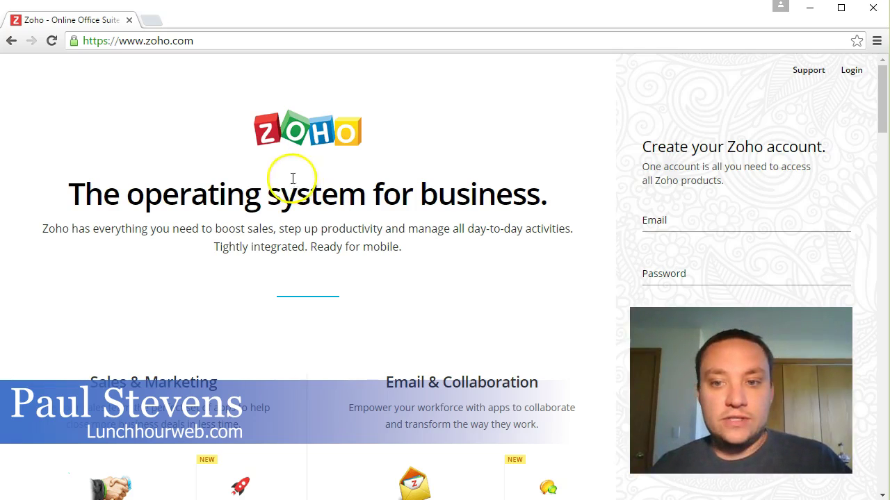
scroll(339, 177, down, 4)
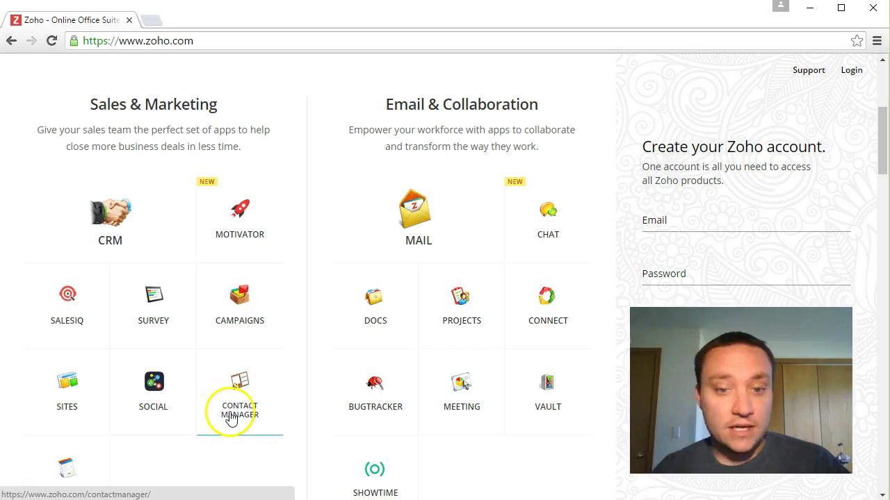
scroll(395, 332, down, 8)
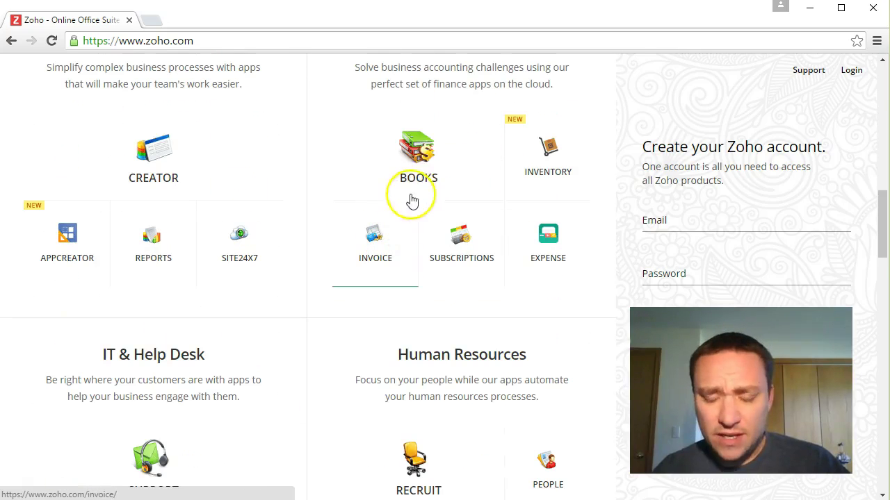
scroll(409, 246, down, 4)
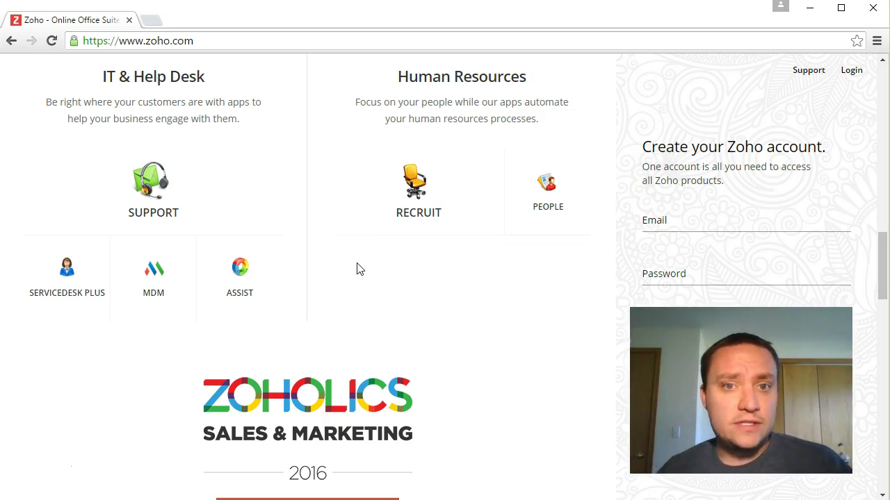
scroll(356, 269, up, 10)
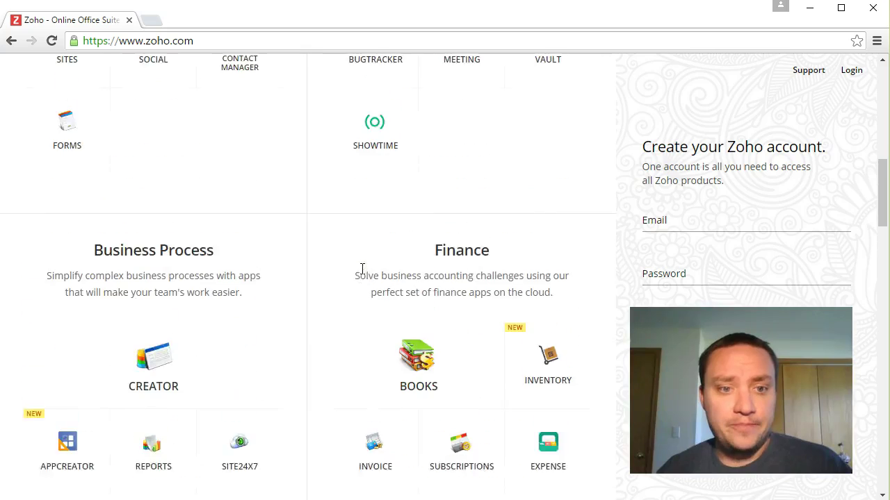
On Zoho Sites, find the FAQ about more than 5 mailboxes and follow the Zoho Mail Pricing link
click(51, 249)
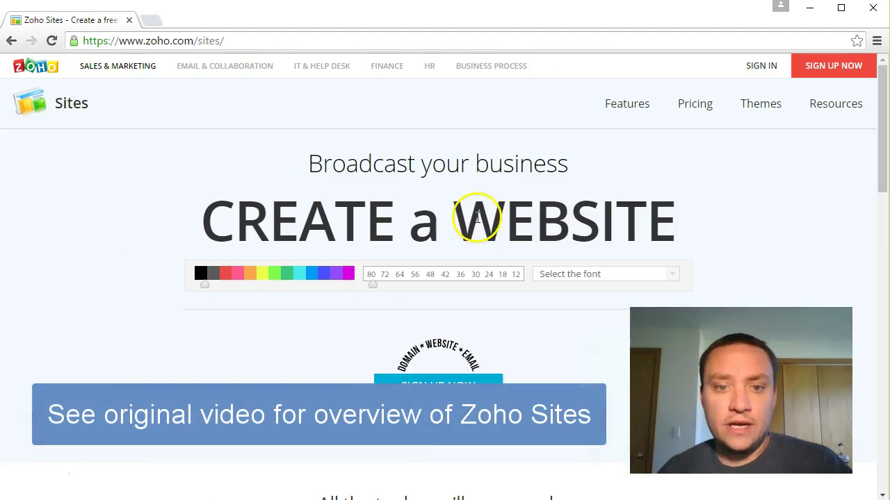
scroll(215, 232, down, 4)
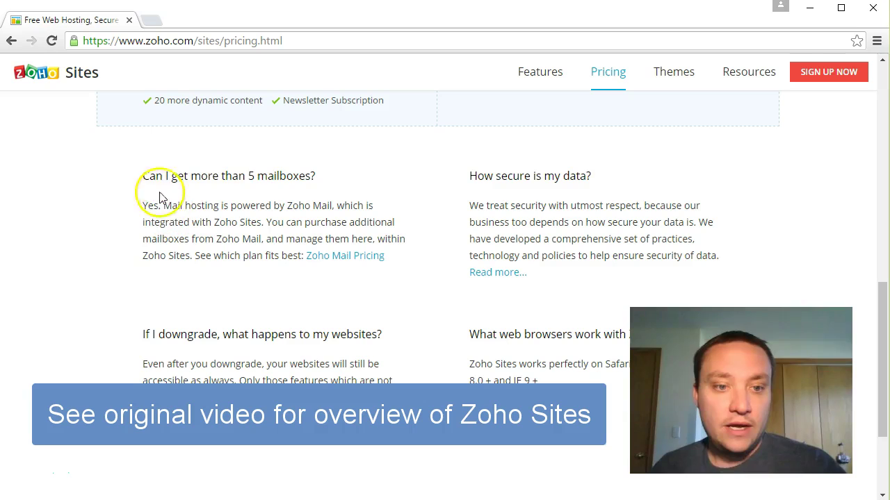
drag(149, 176, 291, 187)
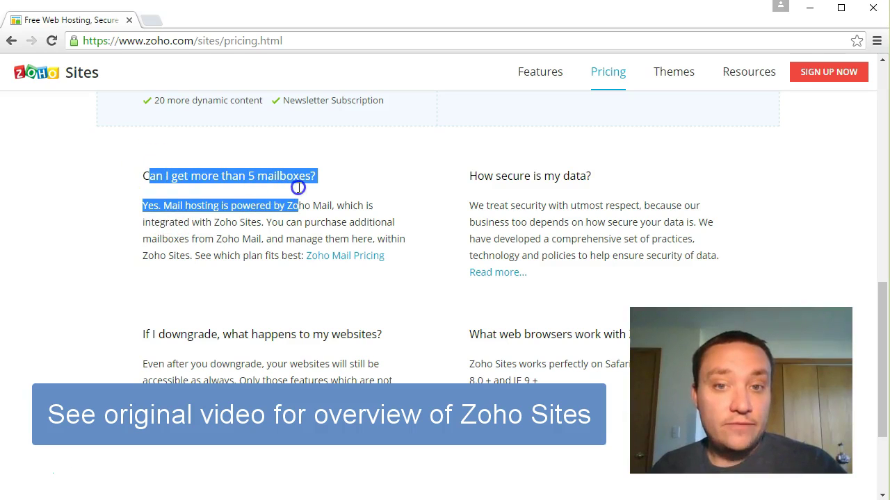
click(165, 205)
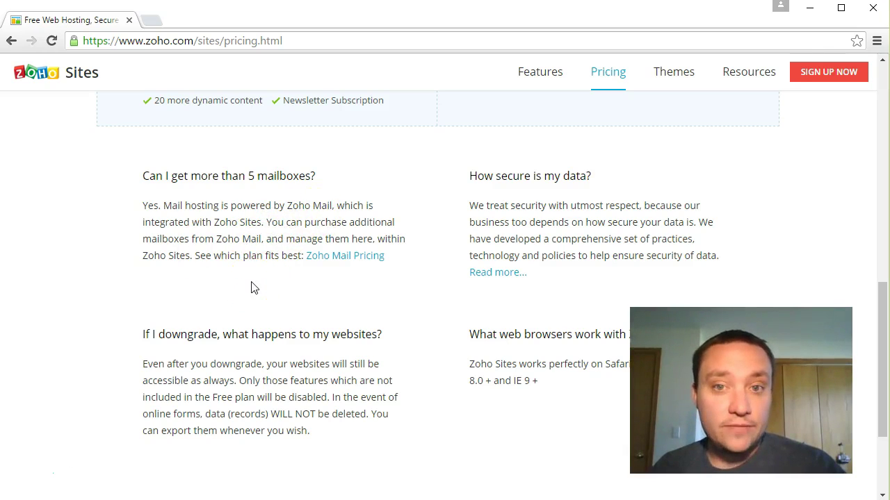
click(347, 258)
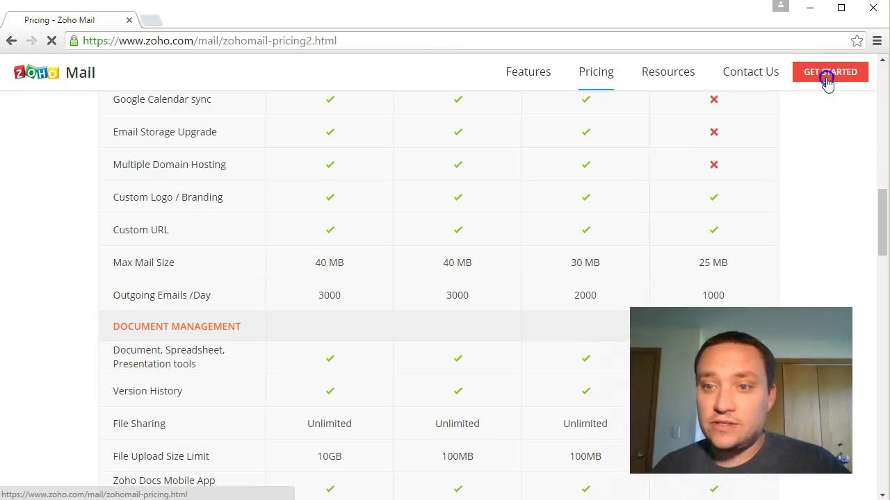
Start the Free plan signup with the owned domain lunchhourweb.com and begin entering the account holder's details
click(826, 74)
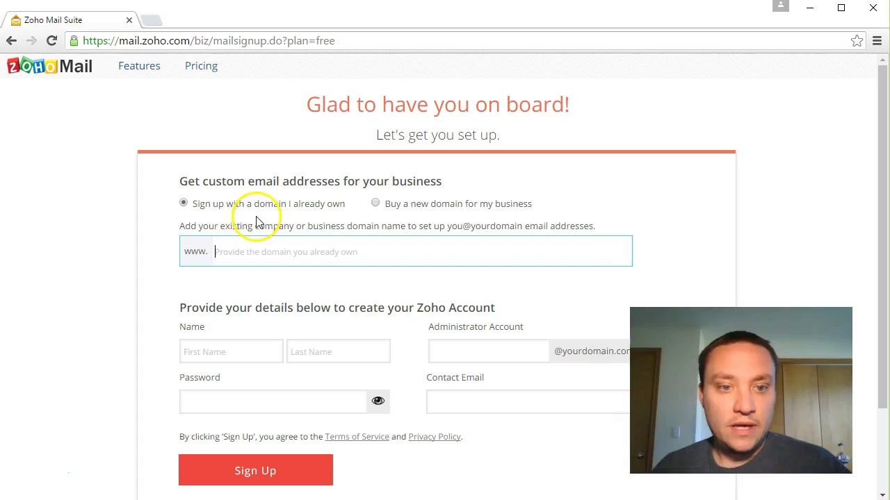
click(231, 206)
drag(232, 207, 270, 210)
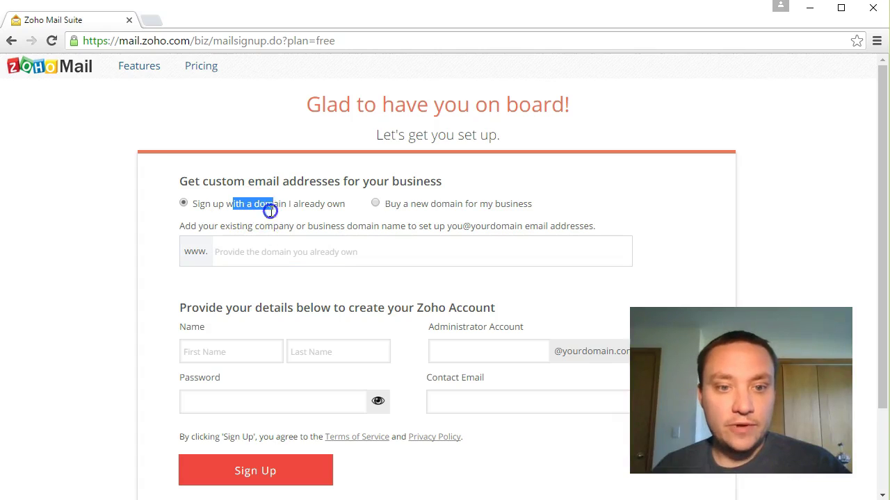
click(276, 257)
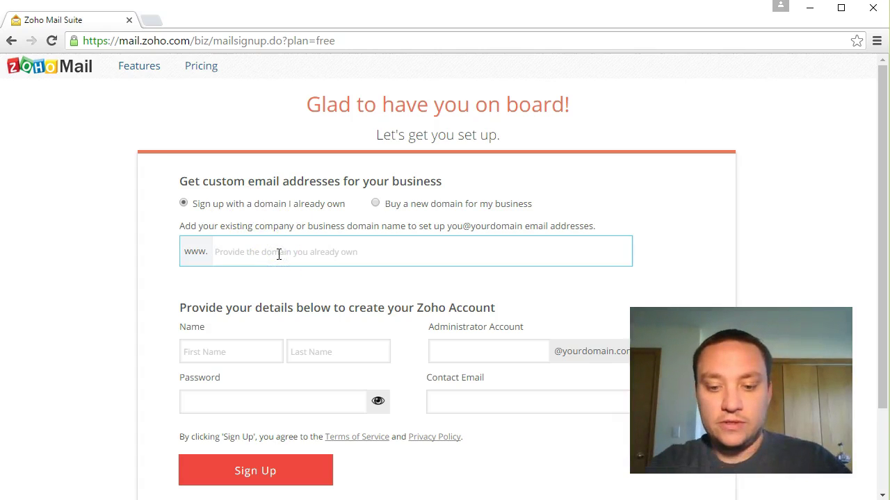
text(lunchhourweb.com)
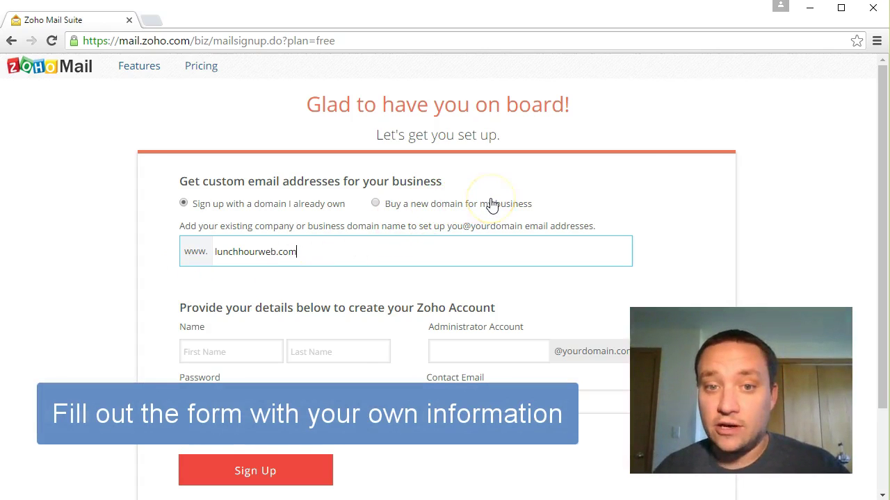
scroll(570, 203, down, 1)
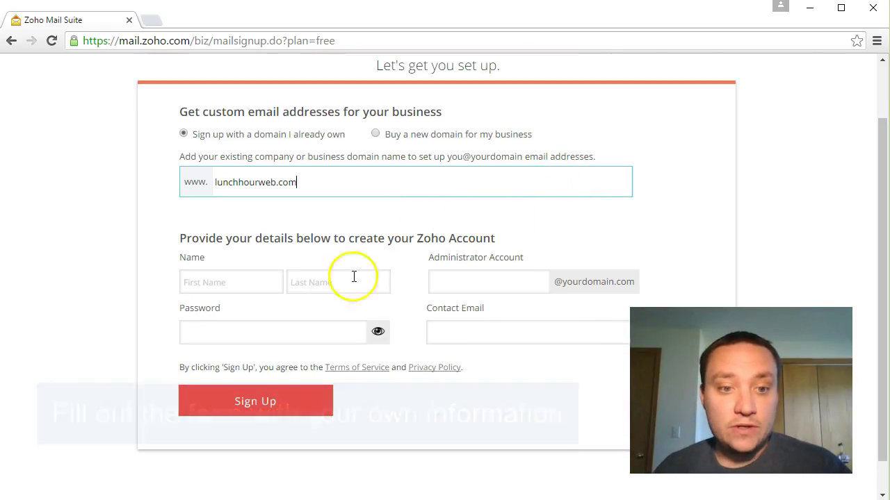
click(232, 280)
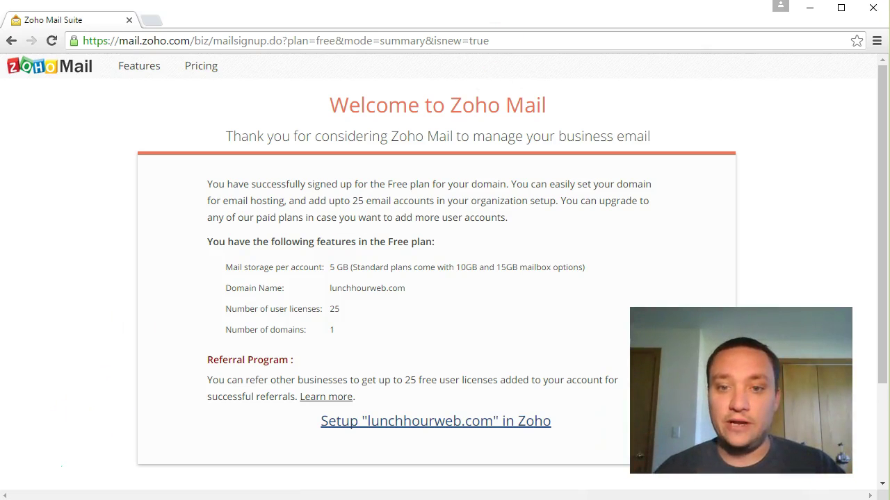
Launch the 'Setup lunchhourweb.com in Zoho' wizard from the welcome page
scroll(459, 298, down, 2)
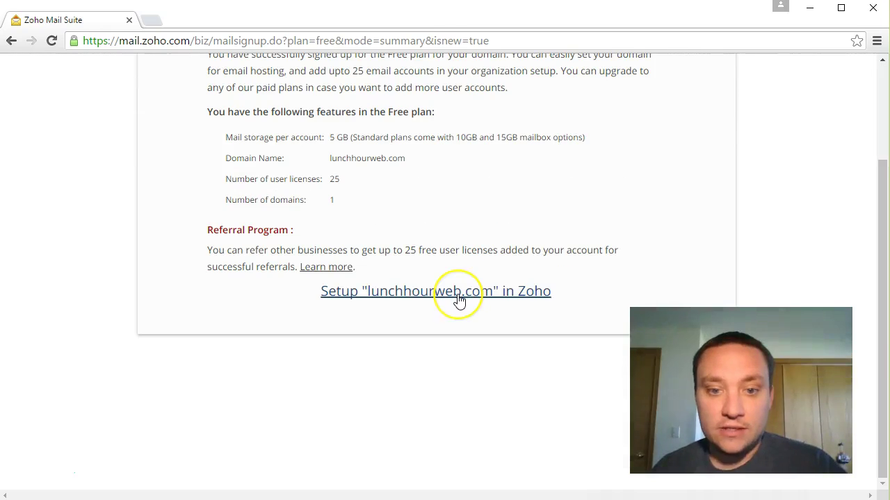
click(459, 298)
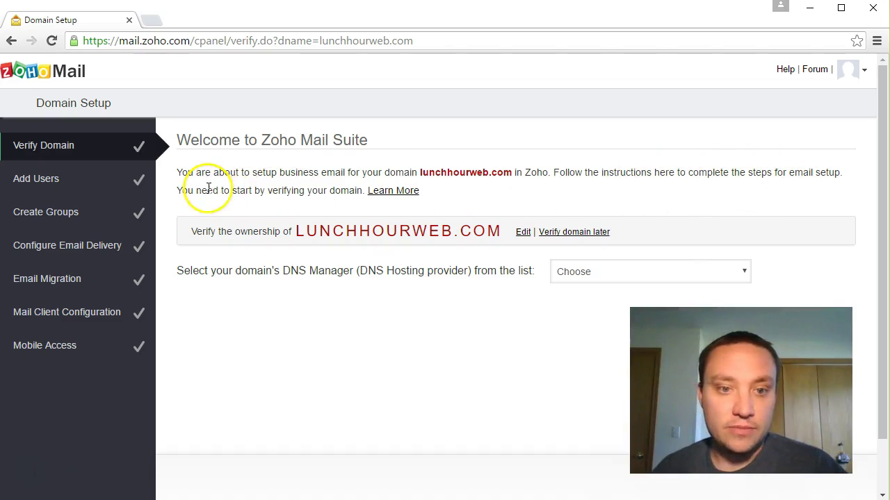
Open the domain verification help article and read about its CNAME, TXT Record and HTML methods
click(382, 192)
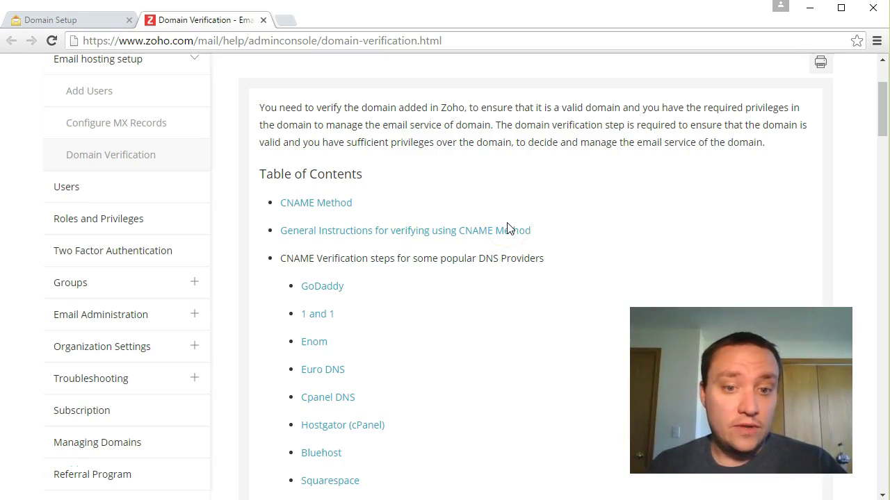
drag(285, 258, 513, 257)
click(392, 266)
scroll(580, 264, up, 1)
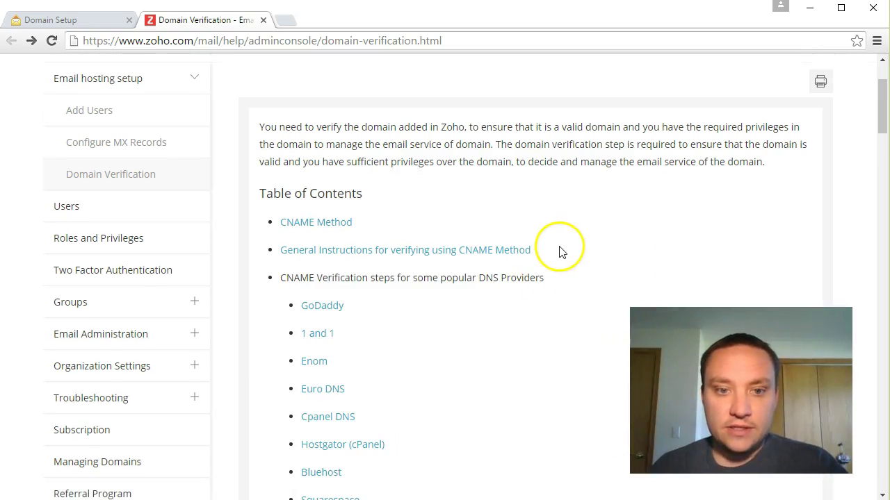
scroll(566, 255, down, 8)
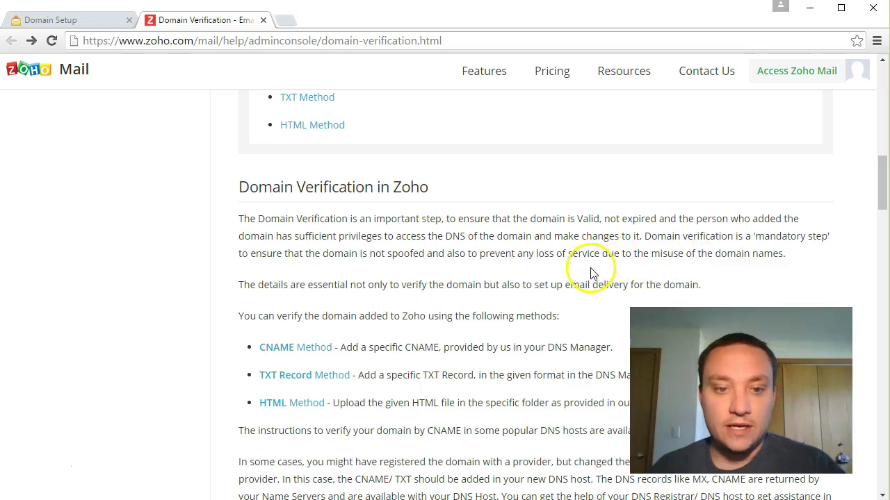
scroll(252, 259, down, 1)
drag(239, 248, 512, 251)
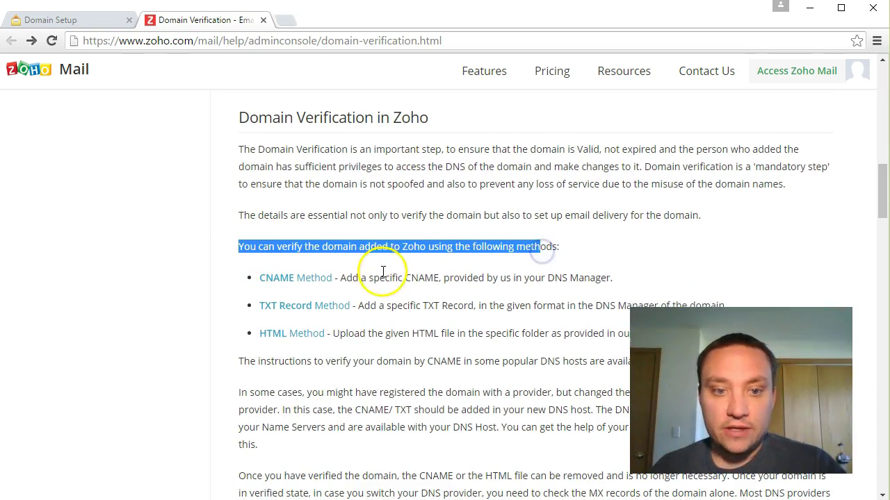
click(348, 280)
drag(400, 278, 456, 278)
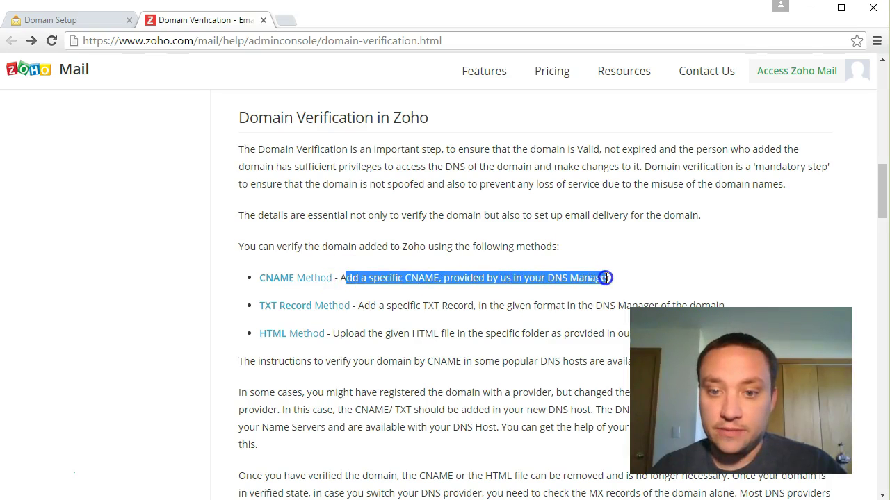
drag(605, 278, 607, 278)
scroll(535, 327, down, 1)
click(372, 238)
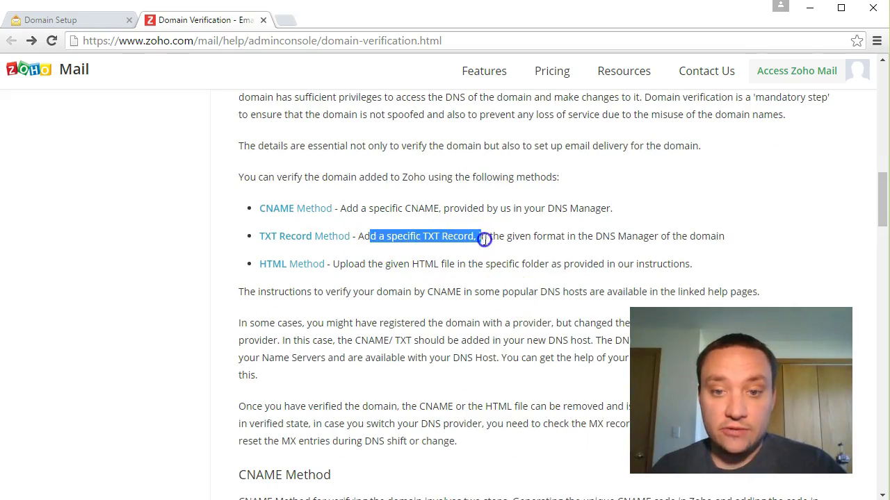
drag(530, 238, 591, 237)
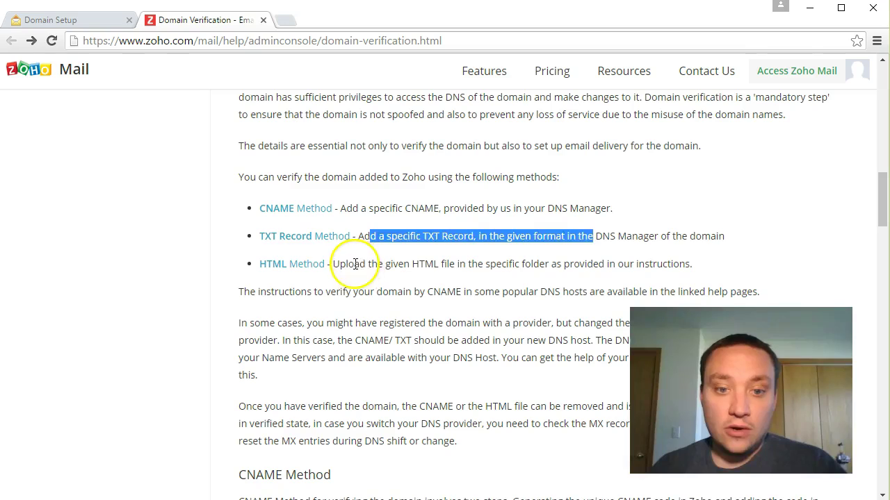
drag(353, 265, 365, 265)
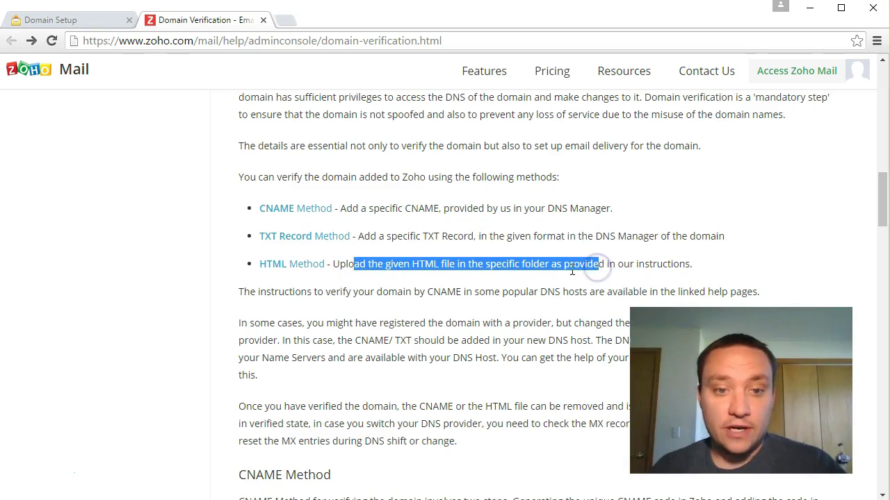
scroll(250, 275, down, 1)
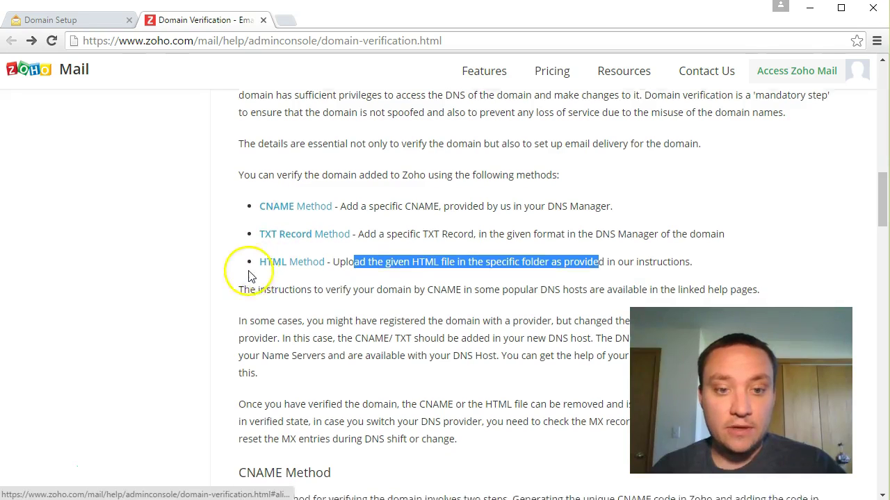
scroll(240, 268, down, 5)
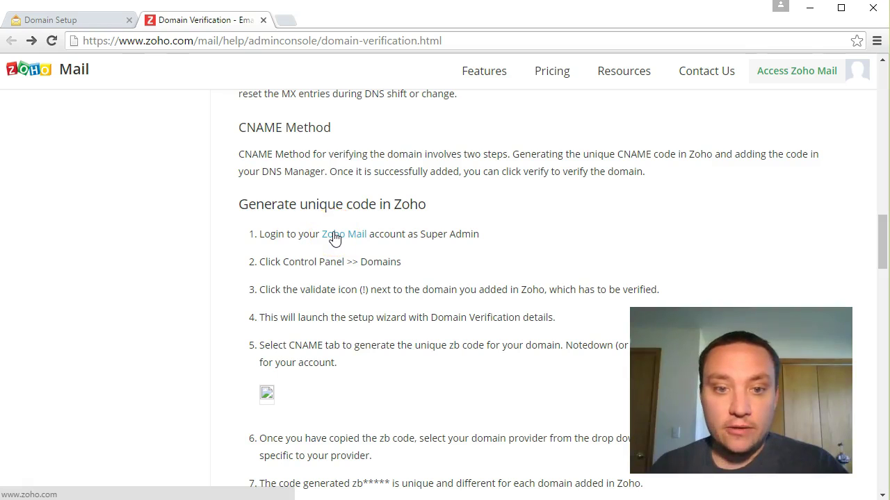
Open the Zoho Mail account in a new tab and pass the captcha verification
scroll(334, 238, down, 1)
click(824, 81)
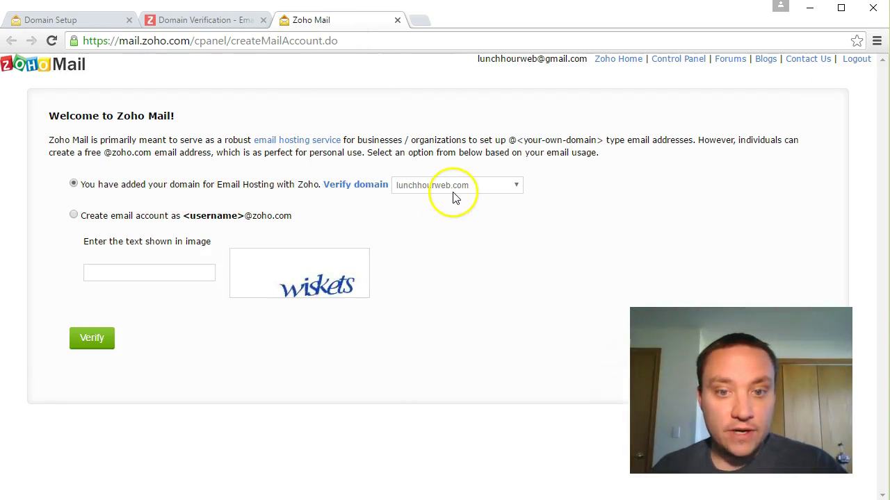
click(156, 279)
text(wiskets)
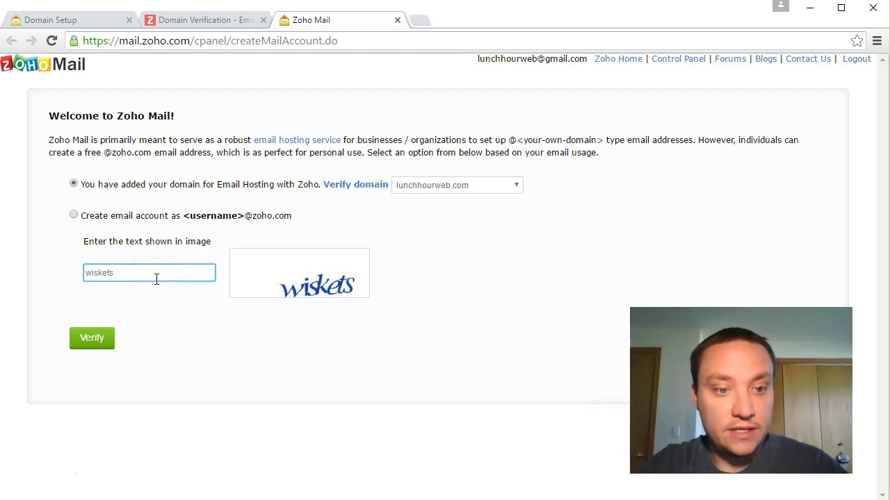
click(146, 293)
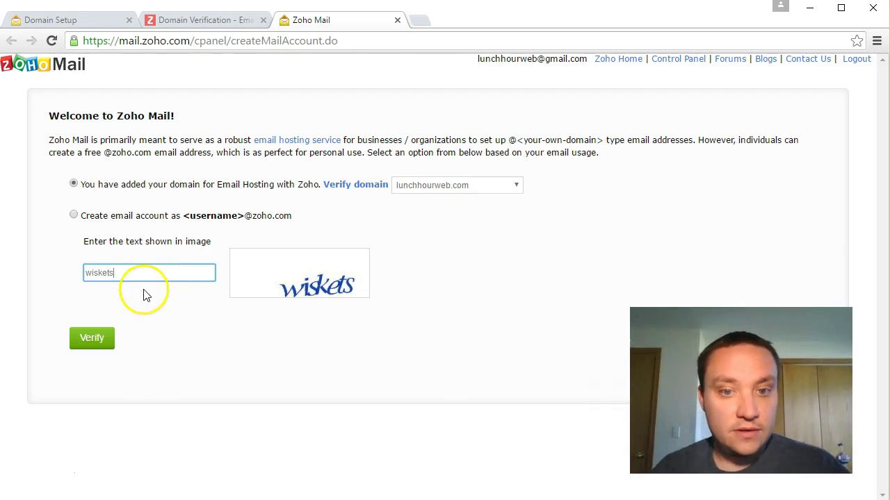
click(93, 334)
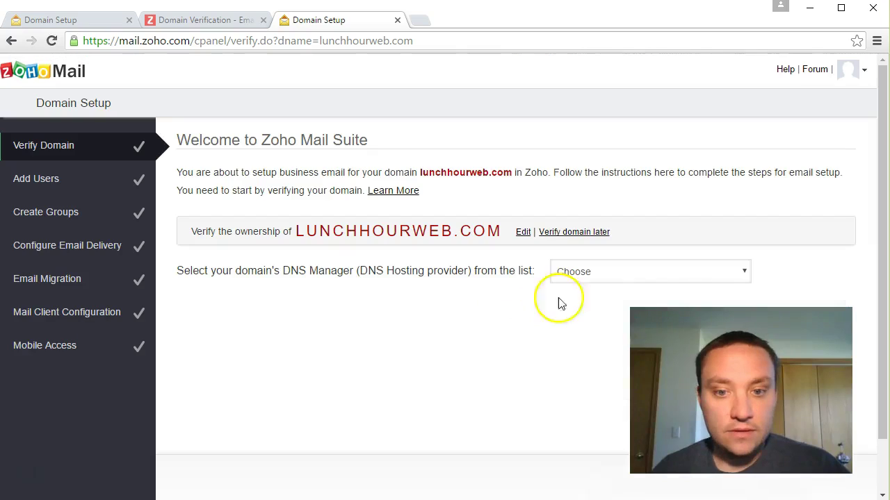
Choose GoDaddy as the DNS manager to reveal the zb CNAME record for zmverify.zoho.com
click(740, 273)
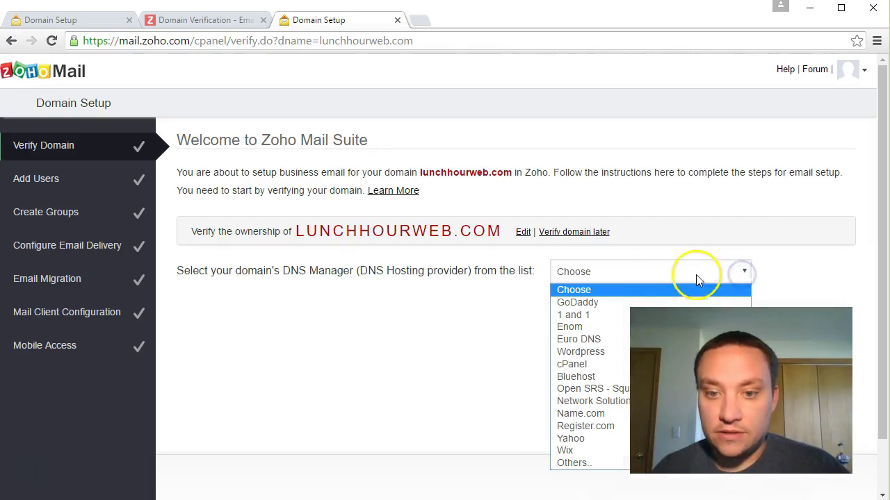
click(609, 303)
click(541, 342)
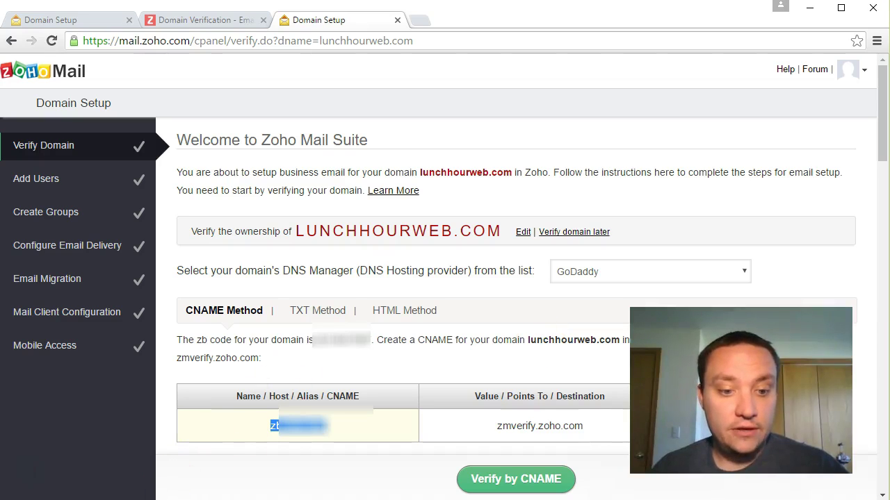
Search Google for 'godaddy' in a new window and open godaddy.com
key(alt+Tab)
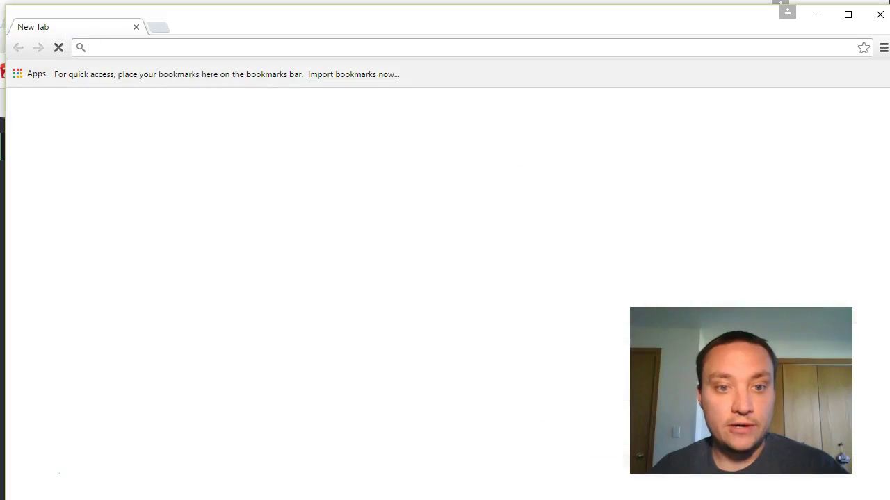
text(godaddy)
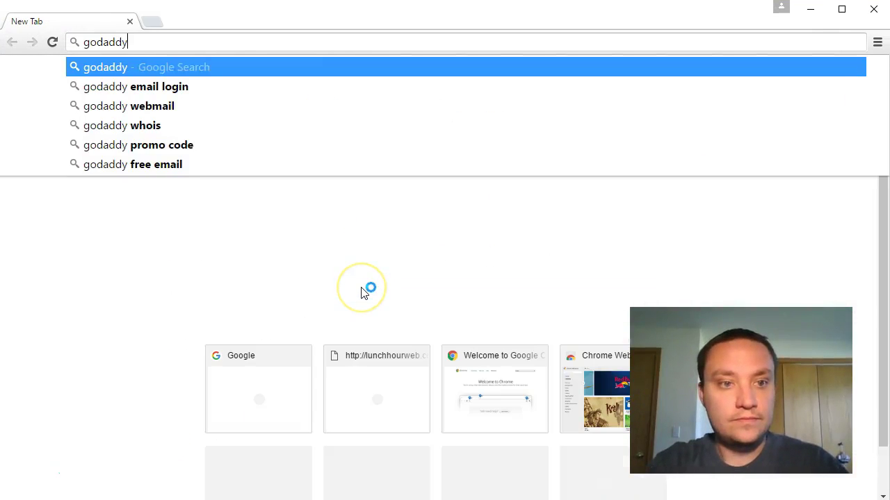
key(Return)
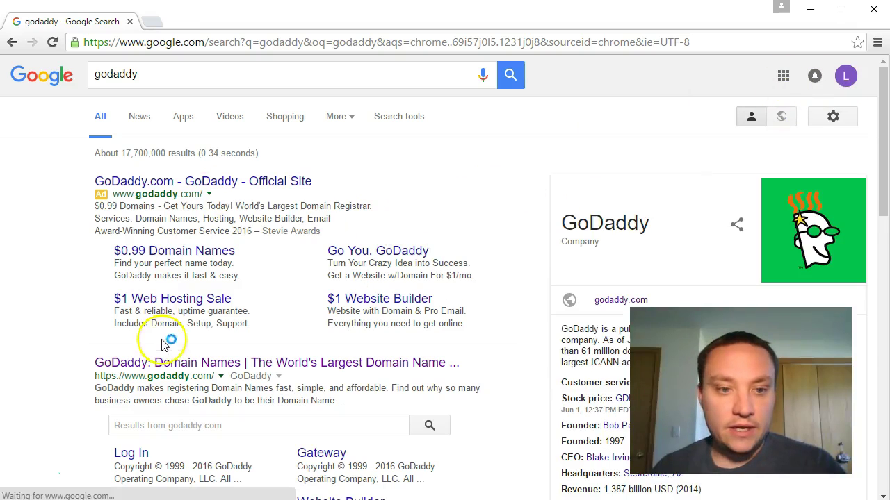
click(167, 364)
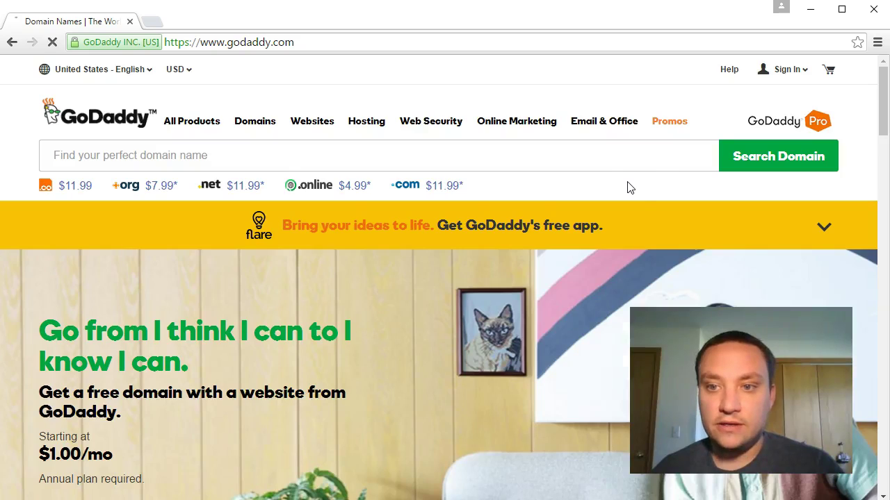
Bring up GoDaddy's sign-in panel to log in
click(804, 73)
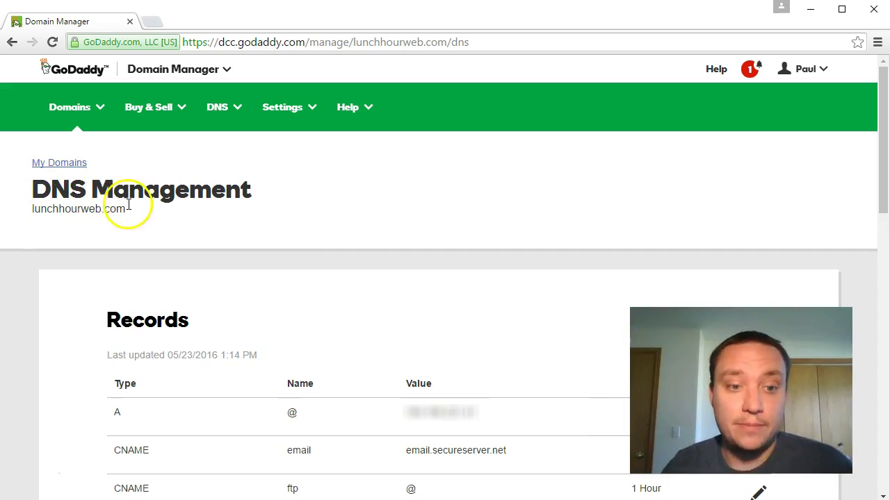
Copy Zoho's unique zb code and paste it as the Host of GoDaddy's email CNAME record
click(884, 169)
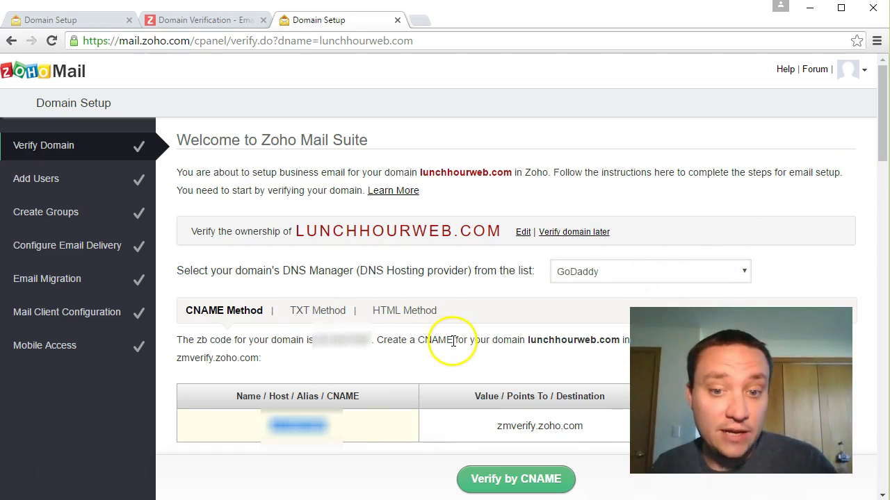
double_click(297, 430)
right_click(292, 425)
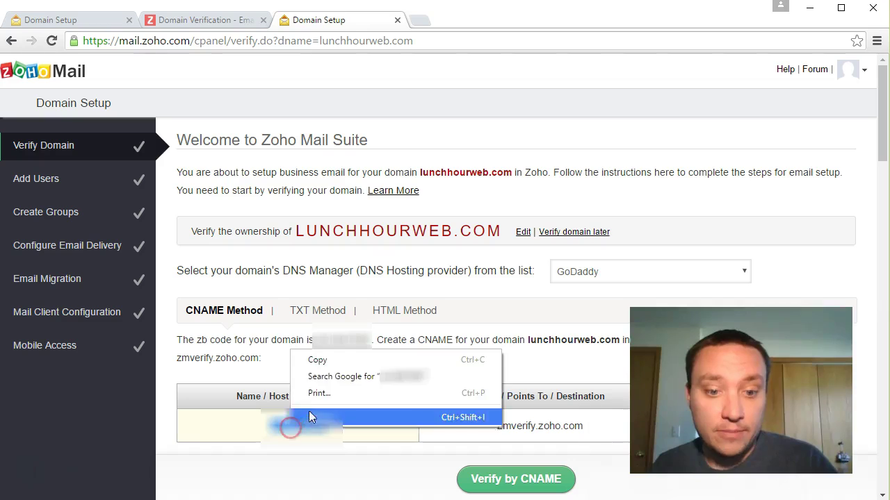
click(319, 367)
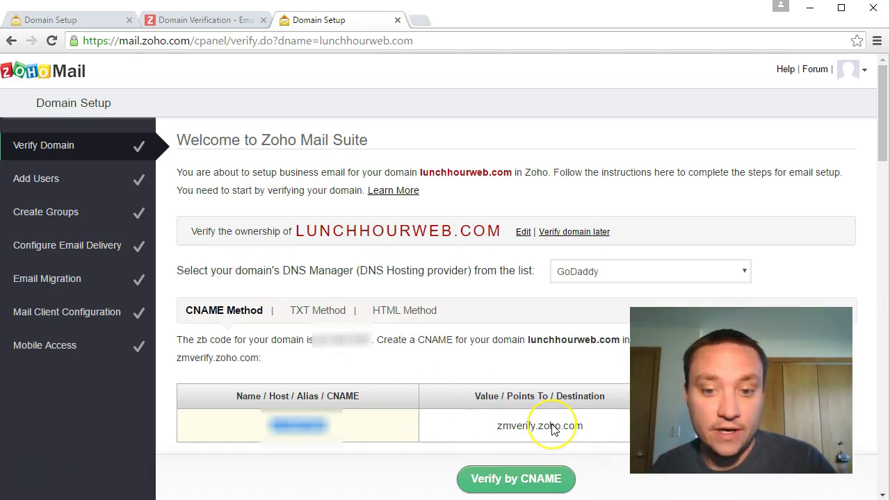
key(alt+Tab)
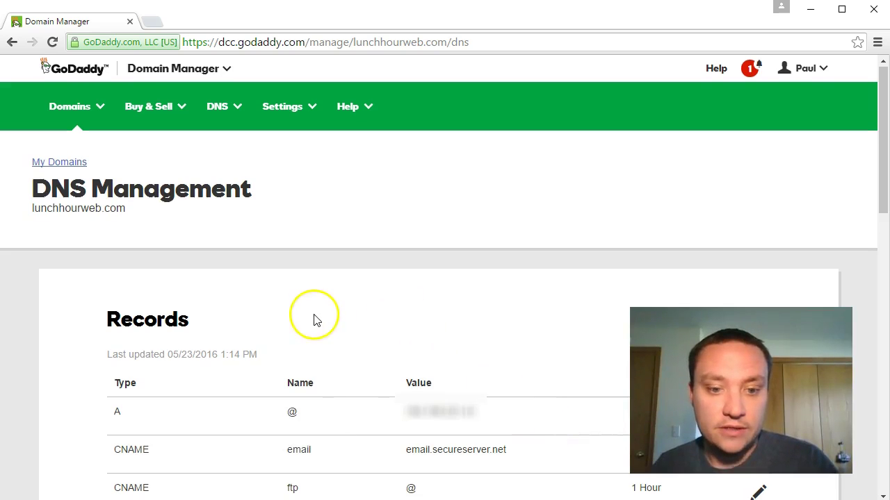
scroll(314, 317, down, 1)
scroll(314, 310, down, 2)
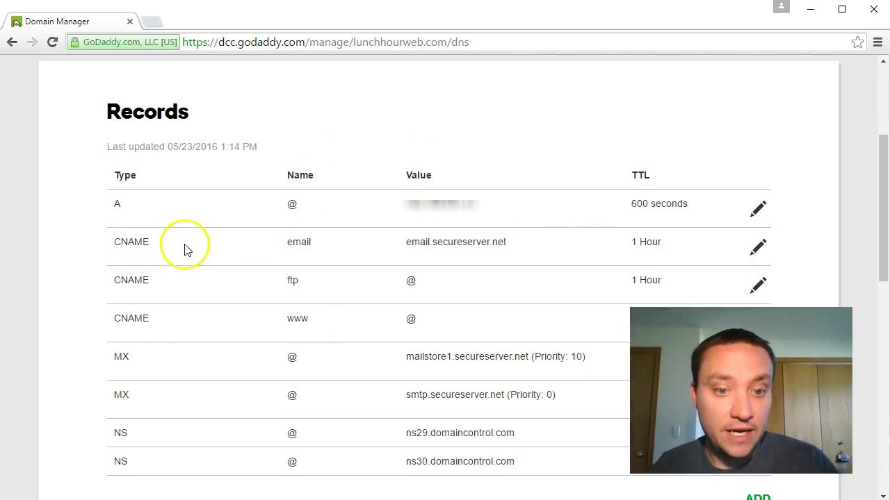
click(759, 250)
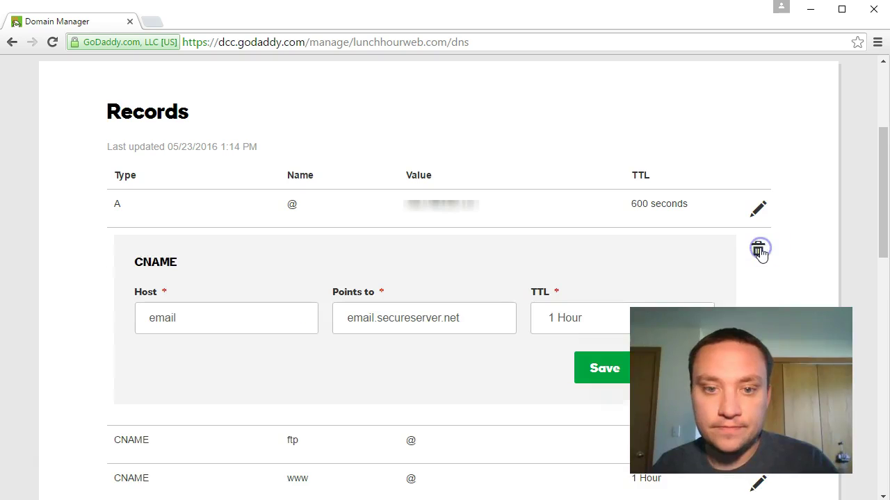
scroll(115, 300, down, 1)
key(ctrl+v)
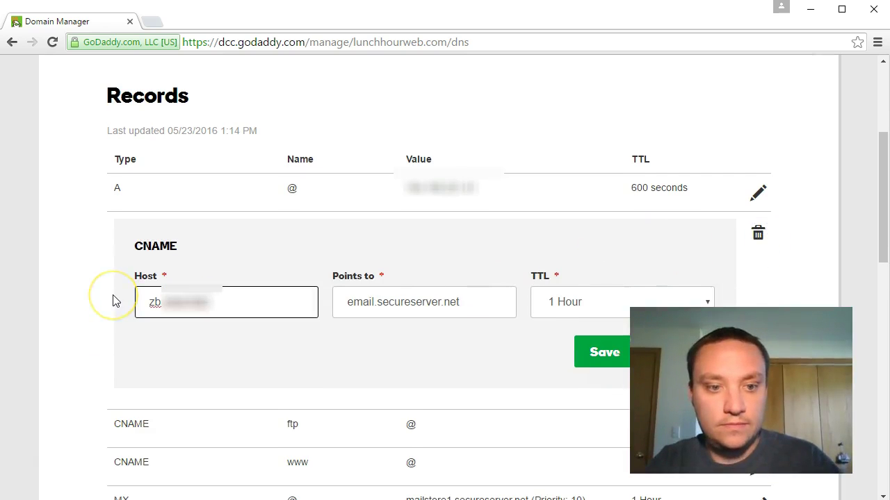
key(Tab)
Copy zmverify.zoho.com from Zoho and paste it as the record's Points to value
key(alt+Tab)
click(531, 426)
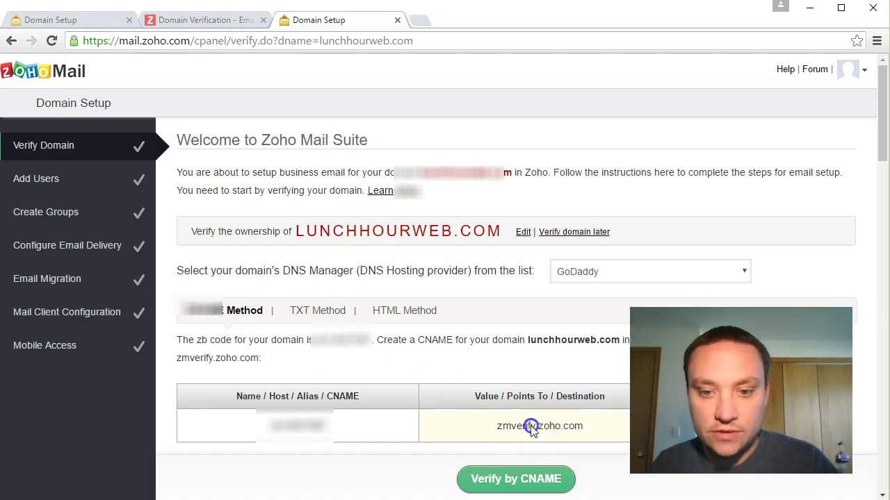
double_click(531, 426)
right_click(532, 426)
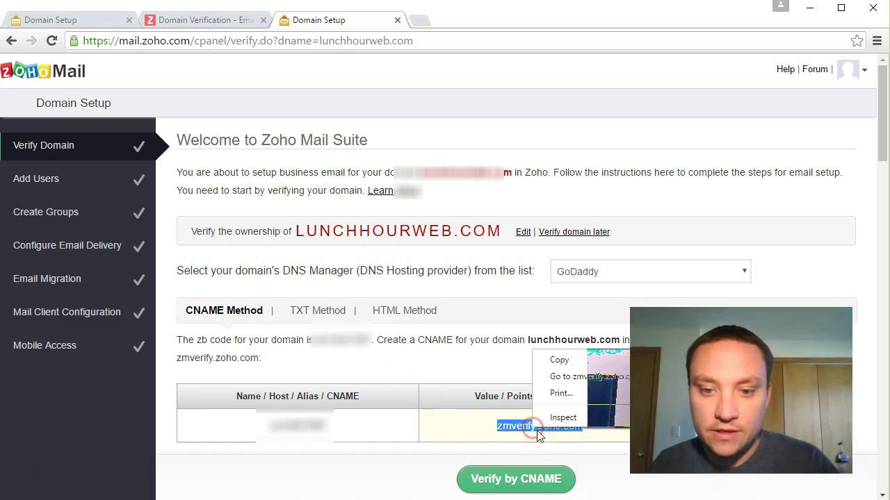
click(570, 359)
key(alt+Tab)
key(ctrl+v)
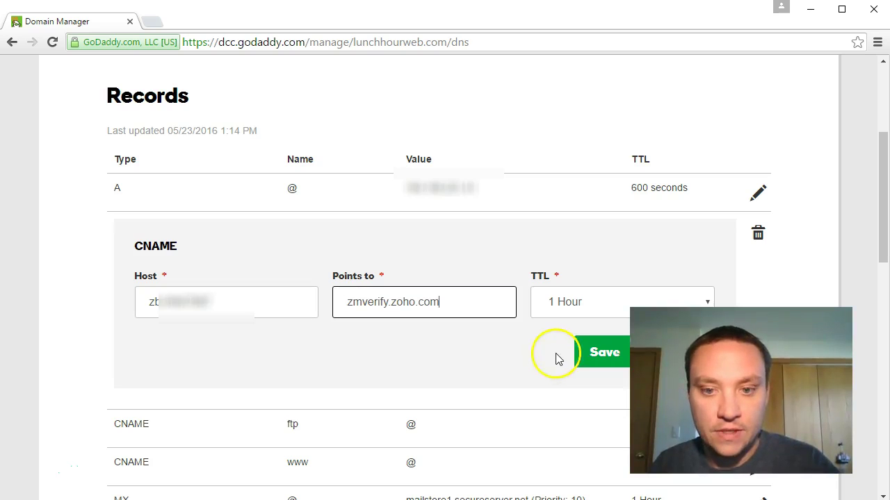
Save the CNAME record in GoDaddy, then run Zoho's Verify by CNAME check with Verify Now
click(582, 360)
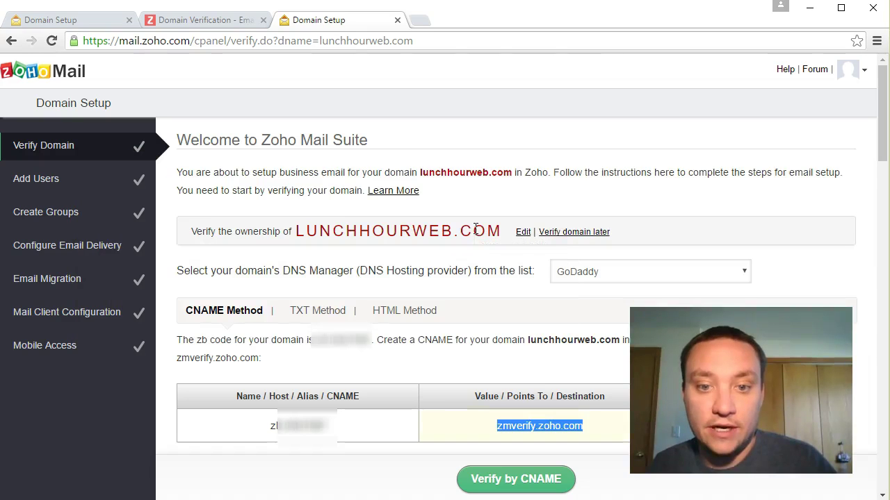
scroll(543, 278, down, 10)
scroll(667, 251, down, 6)
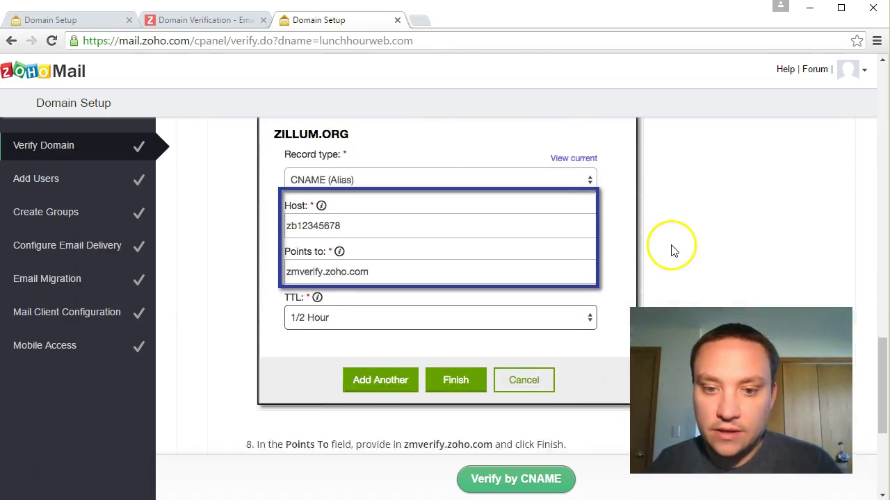
click(522, 479)
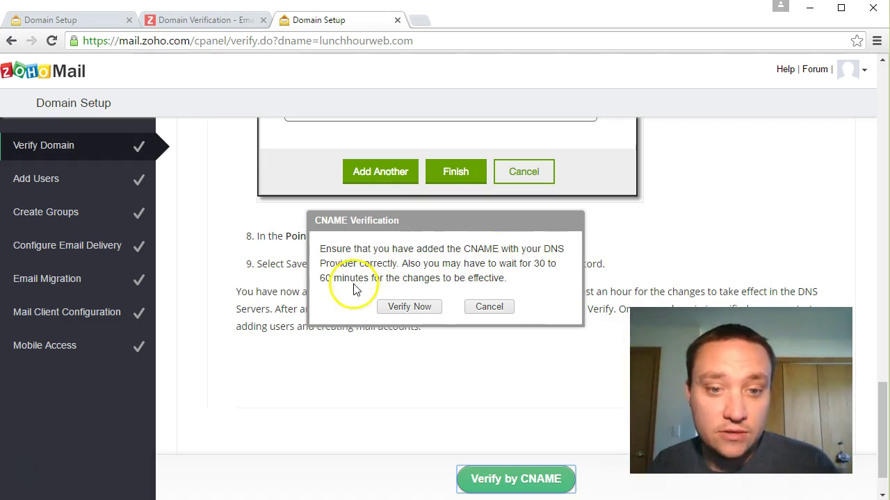
click(419, 307)
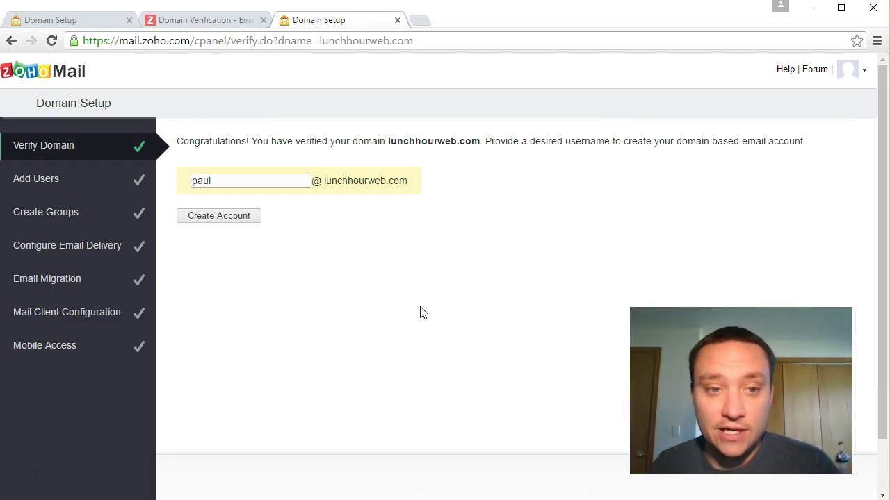
Create the lunchhourweb.com domain email account and skip adding more users
drag(269, 141, 469, 135)
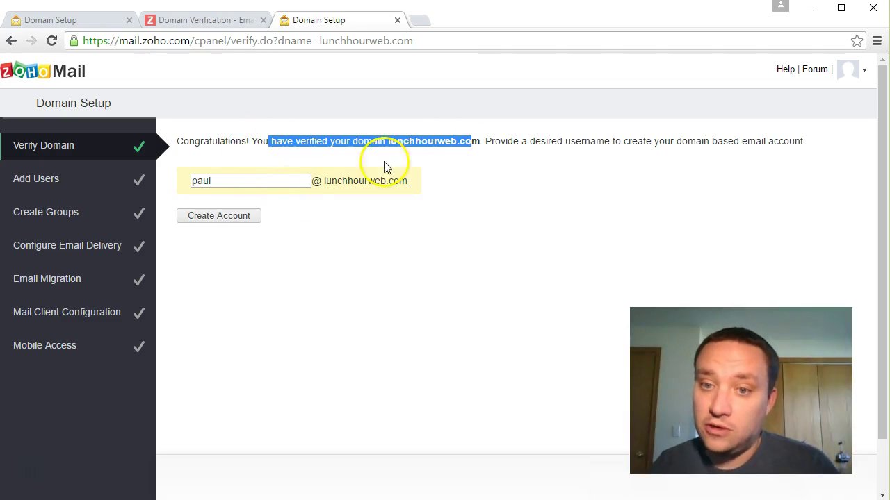
click(235, 220)
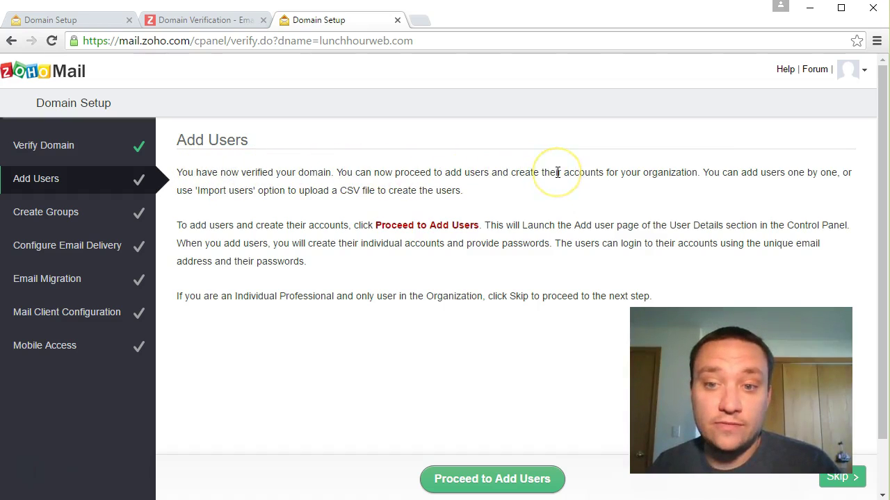
click(840, 479)
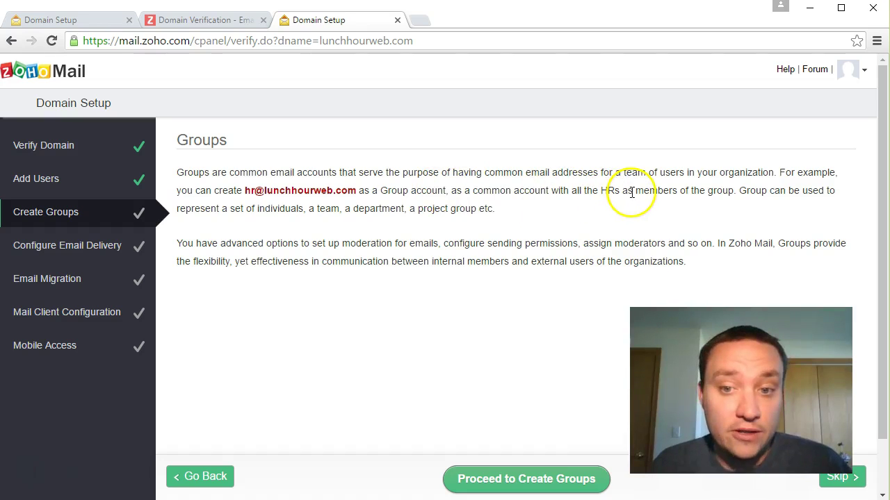
Create group 'social' with Group Members access and the domain account as moderator
click(498, 477)
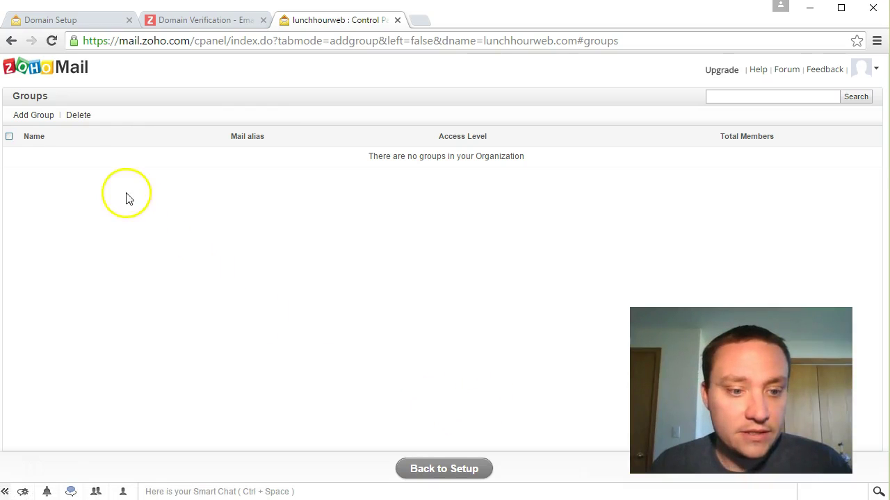
click(31, 116)
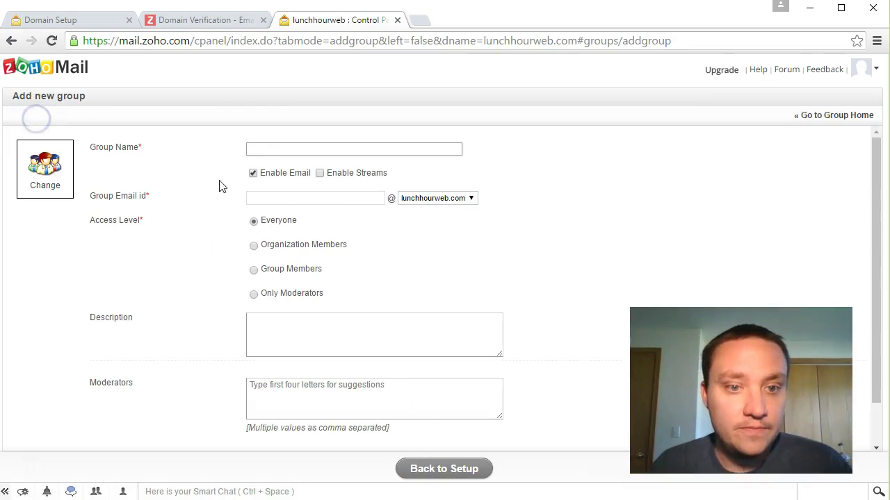
click(359, 191)
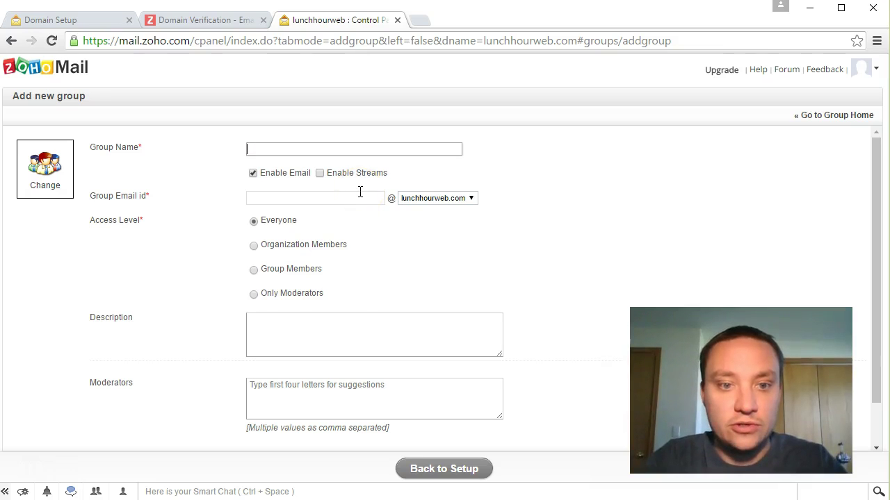
click(360, 194)
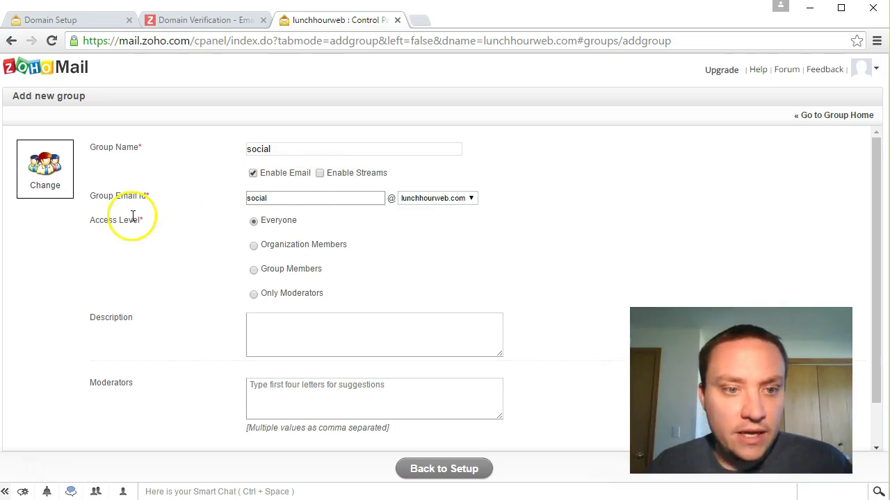
click(254, 269)
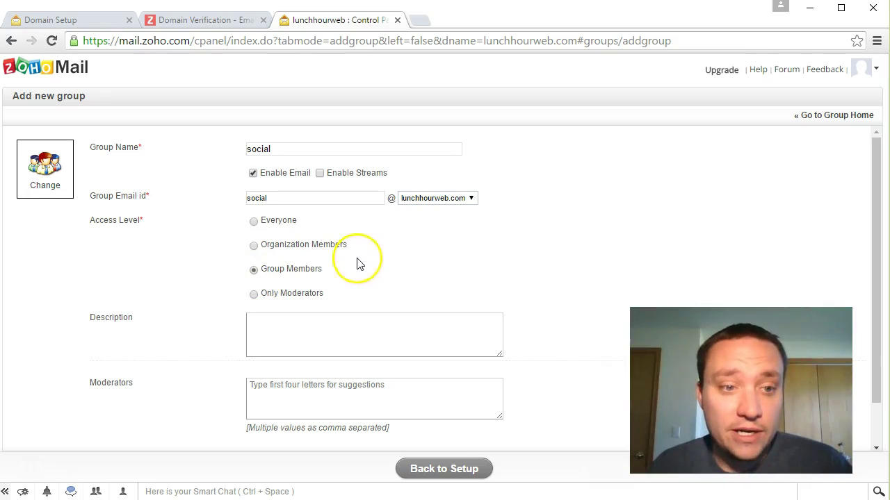
scroll(448, 256, down, 1)
click(369, 348)
text(paul)
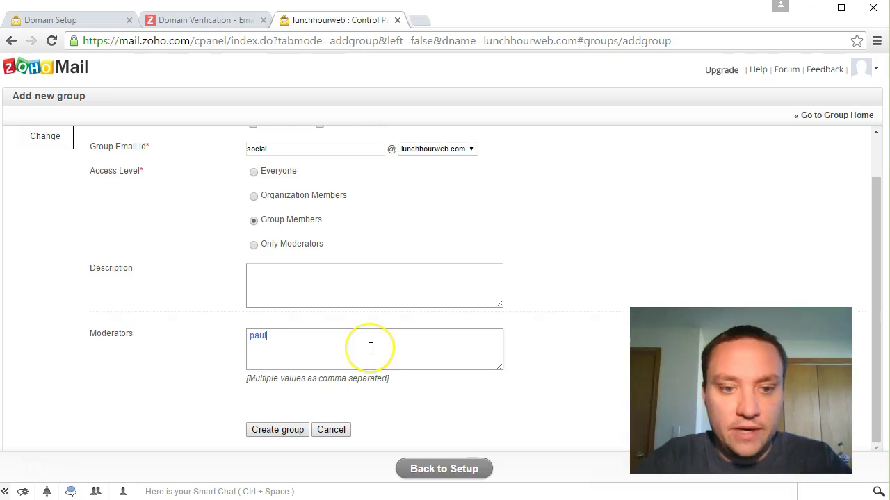
click(332, 375)
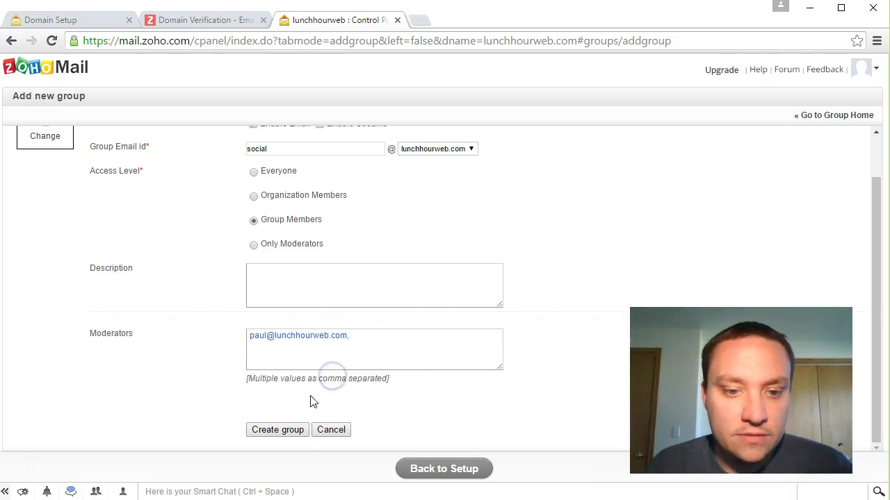
click(292, 431)
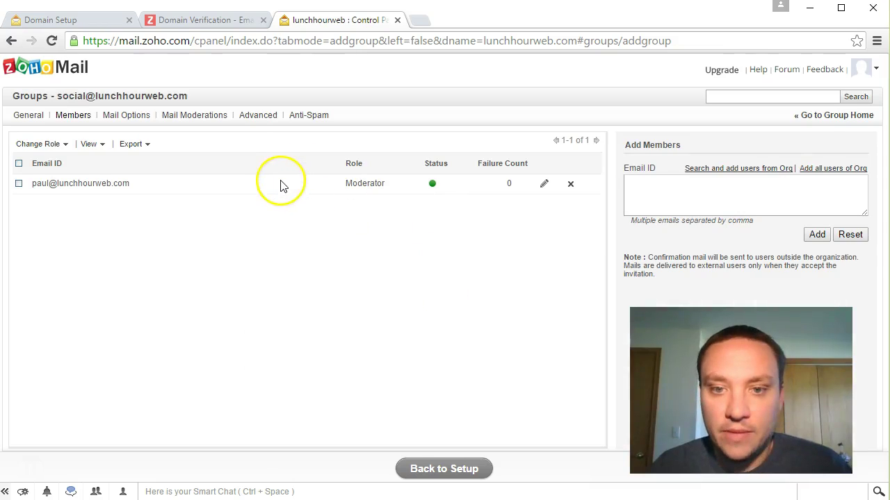
click(744, 189)
key(ctrl+v)
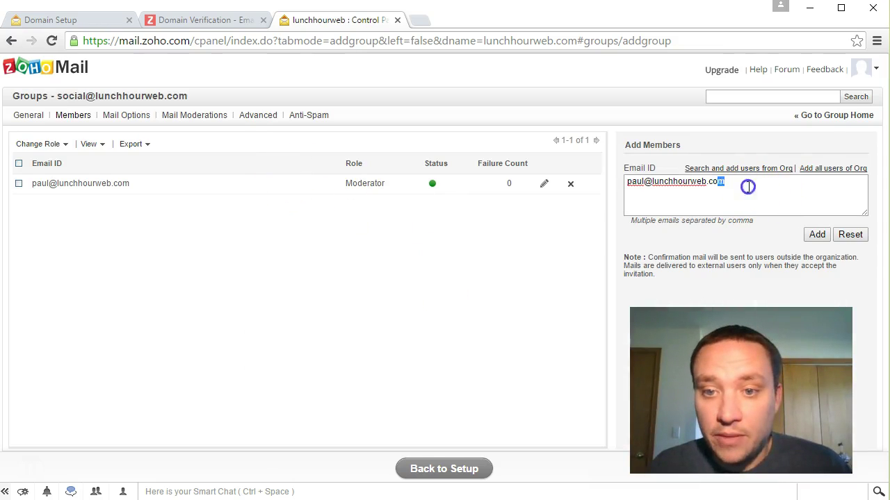
drag(747, 188, 626, 187)
key(BackSpace)
click(671, 199)
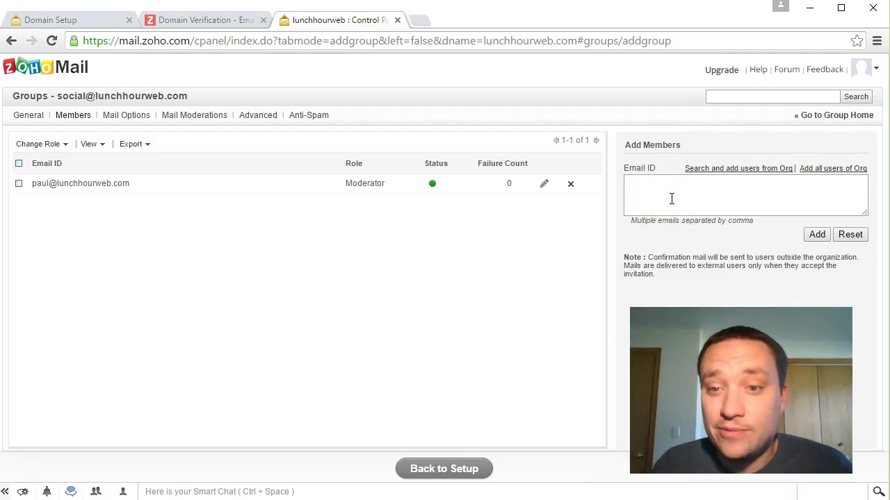
drag(664, 258, 766, 258)
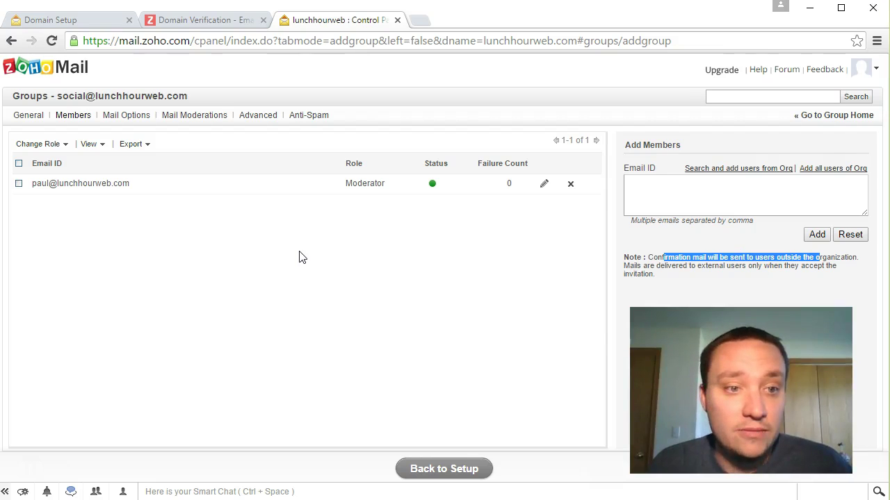
Return to Configure Email Delivery and select the mx.zoho.com MX record value
click(443, 469)
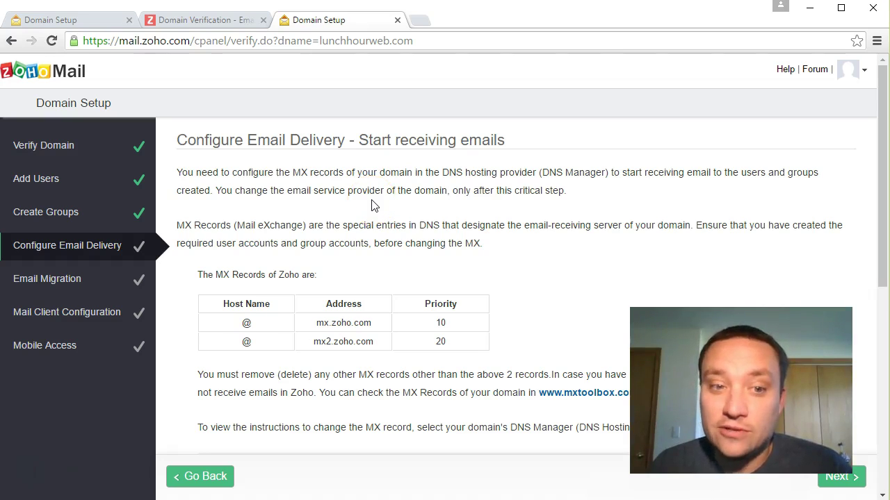
double_click(262, 324)
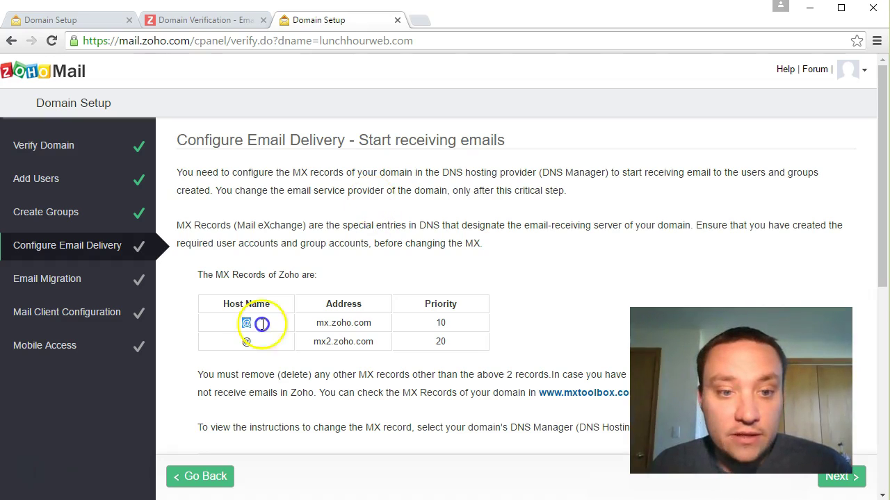
click(318, 325)
right_click(375, 335)
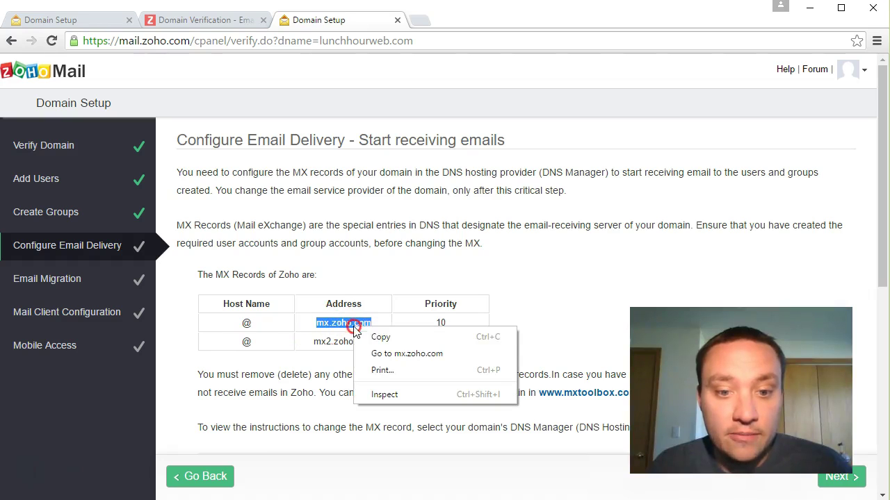
Change the mailstore1 MX record in GoDaddy to point to mx.zoho.com and save it
click(377, 339)
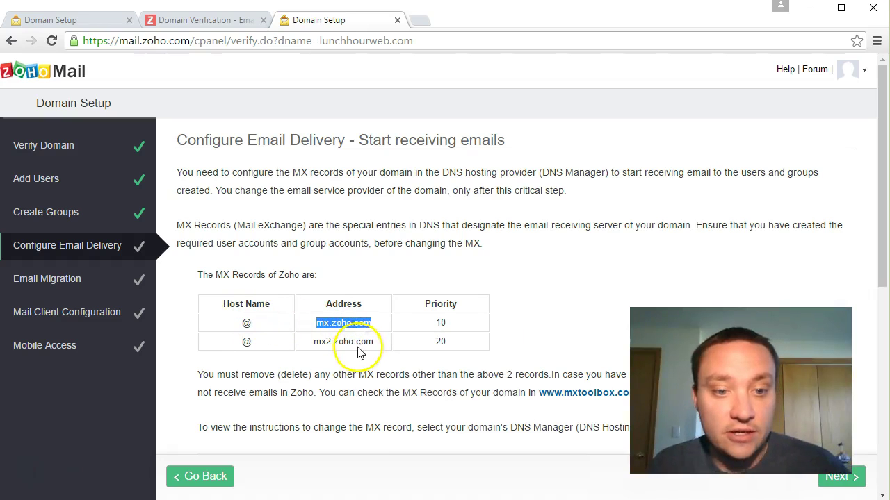
key(alt+Tab)
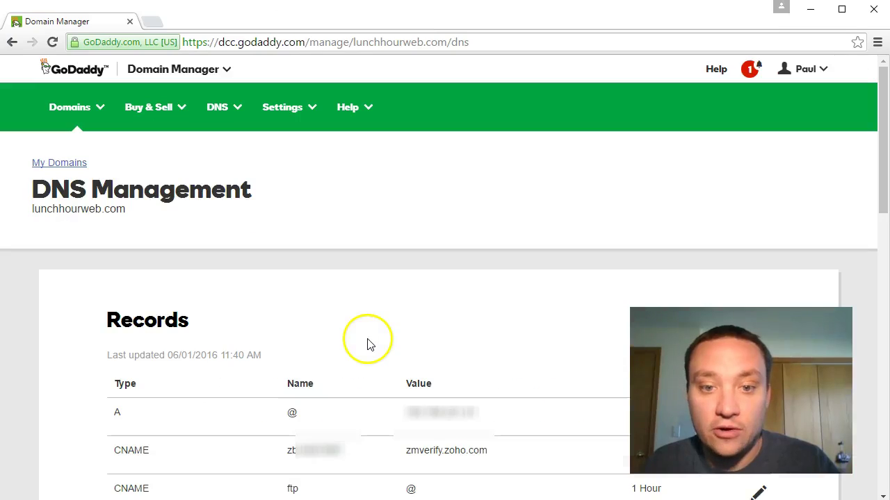
scroll(361, 326, down, 1)
scroll(360, 323, down, 3)
drag(358, 284, 133, 364)
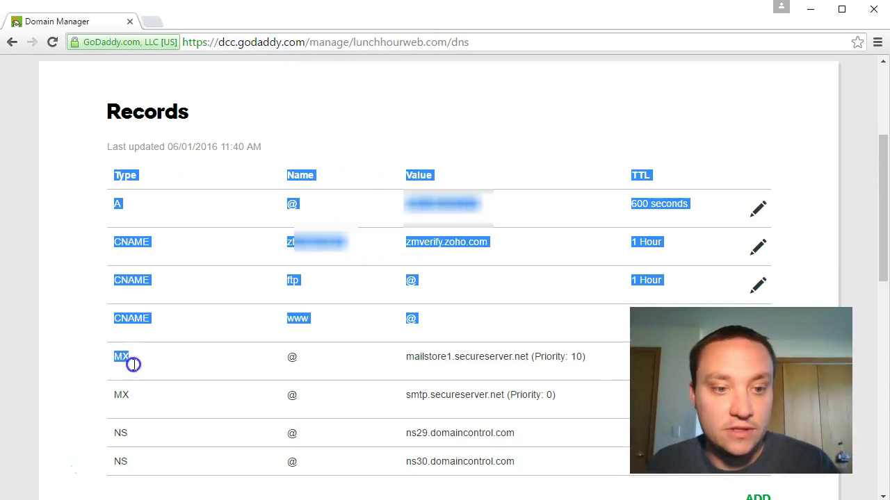
scroll(272, 308, down, 1)
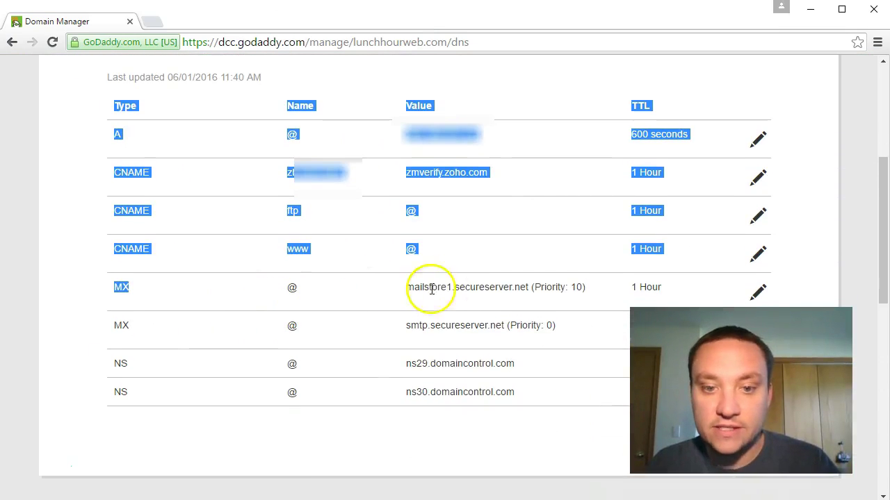
click(758, 293)
scroll(306, 334, down, 1)
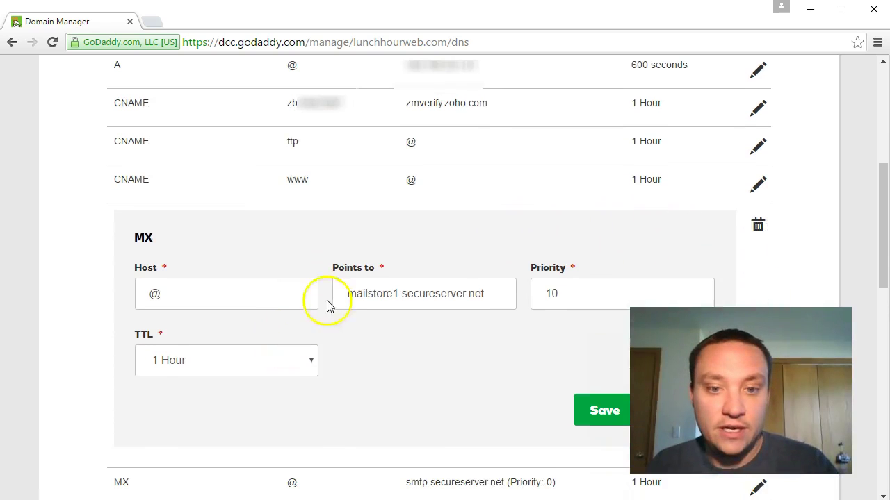
click(471, 302)
key(ctrl+a)
text(mx.zoho.com)
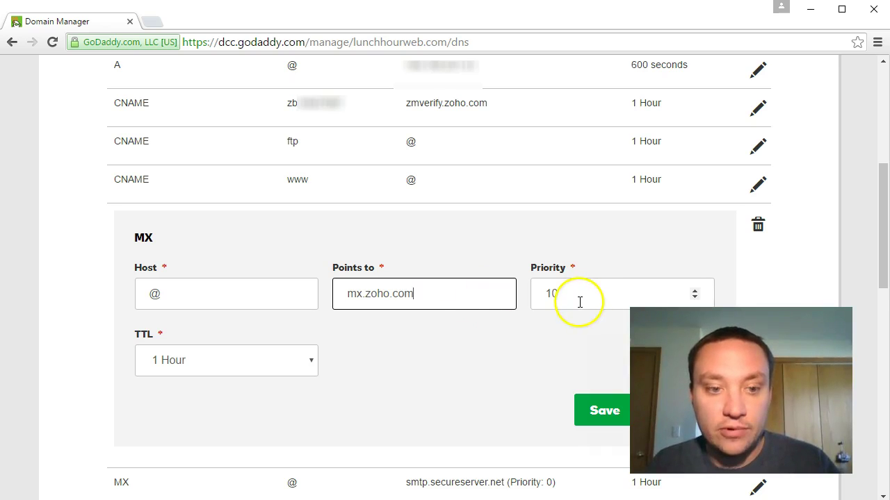
key(alt+Tab)
key(alt+Tab)
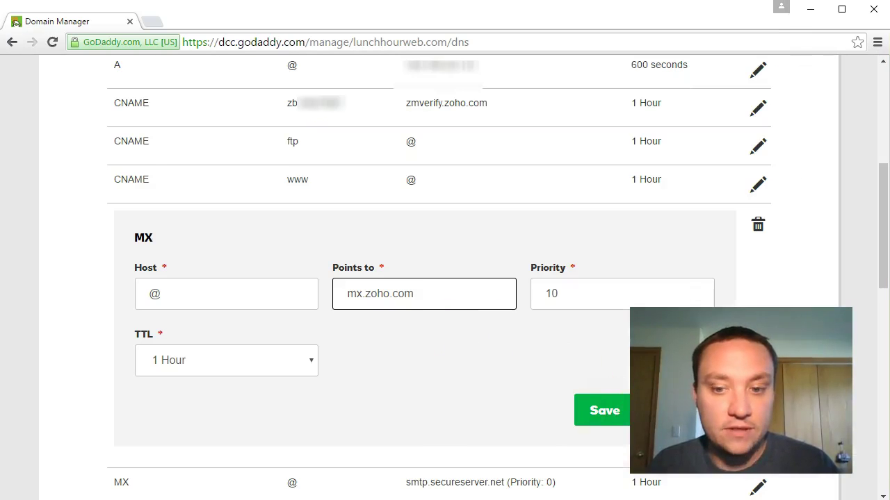
click(578, 411)
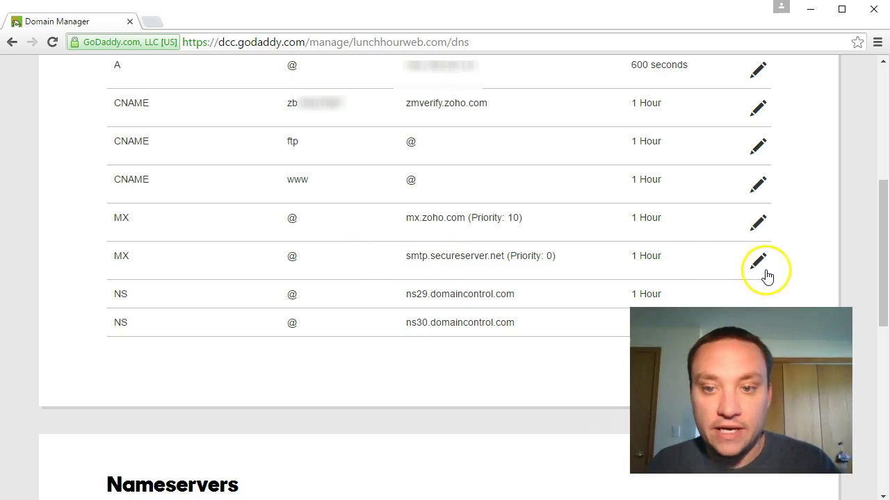
Replace the smtp MX record with mx2.zoho.com, priority 20, and save it
click(765, 269)
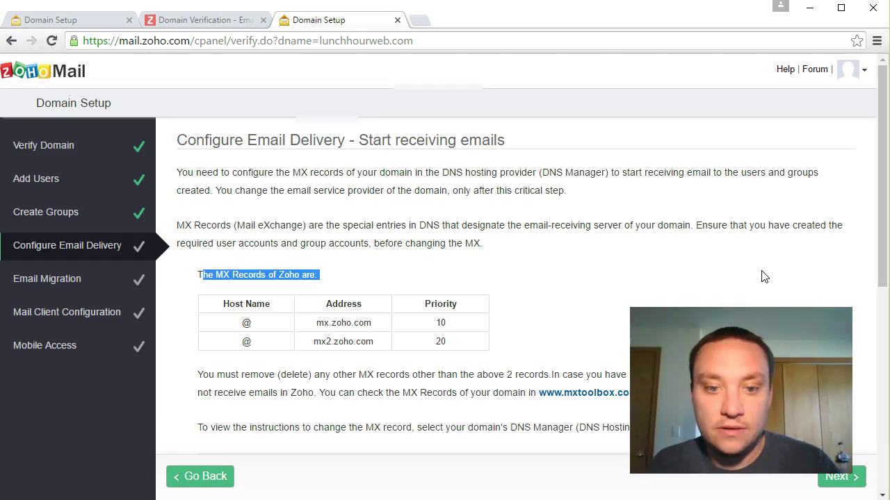
key(alt+Tab)
drag(375, 341, 306, 347)
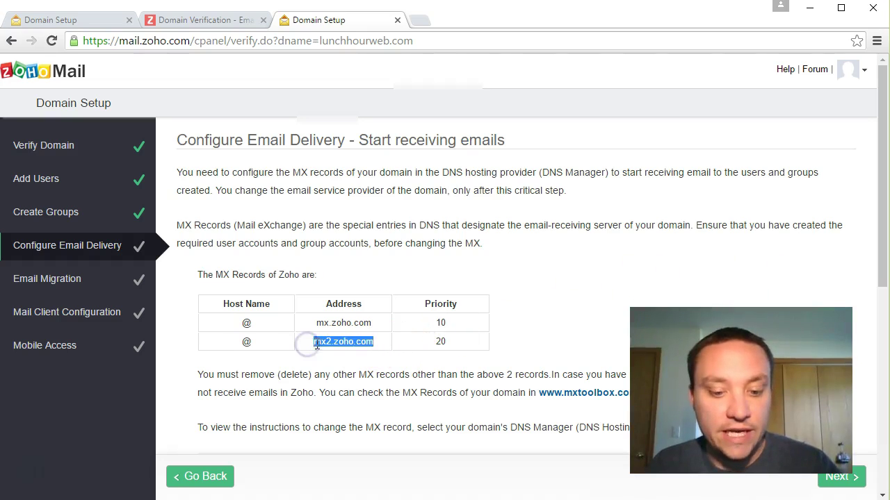
key(ctrl+c)
key(alt+Tab)
click(473, 337)
key(ctrl+a)
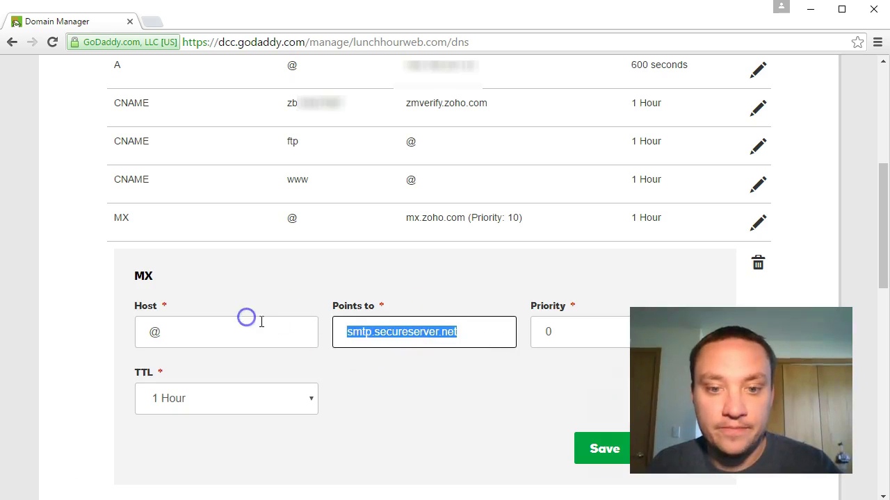
key(ctrl+v)
click(556, 336)
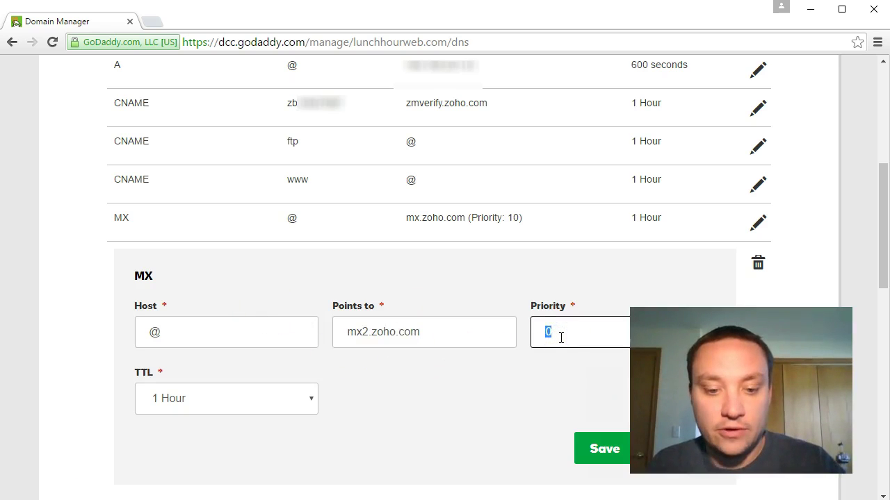
text(20)
click(581, 456)
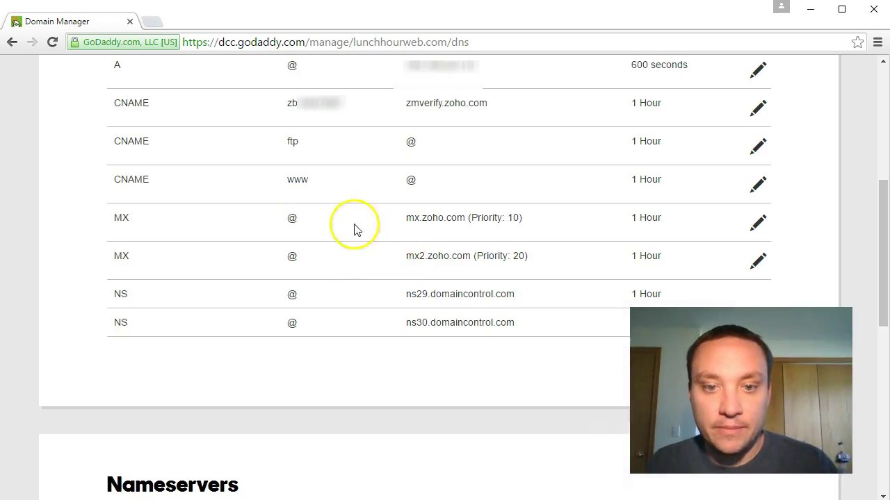
Review Zoho's MX instructions on Configure Email Delivery, then advance to Email Migration
key(alt+Tab)
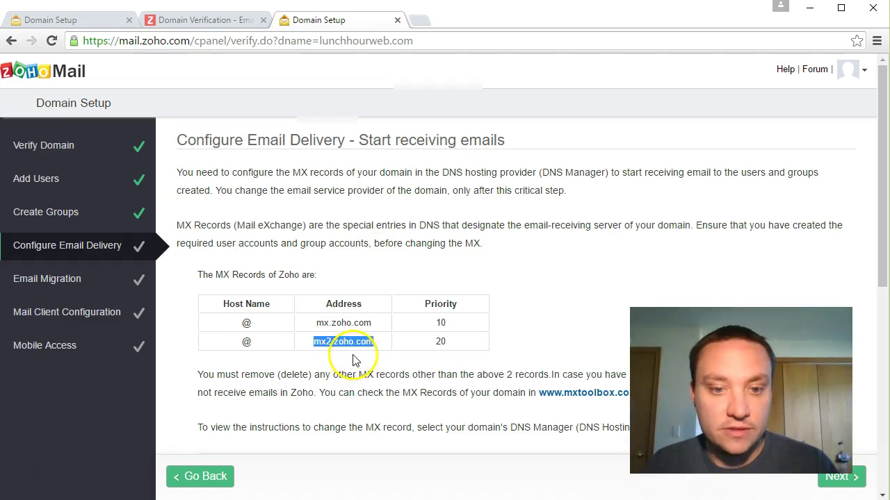
drag(371, 376, 359, 374)
scroll(334, 383, down, 2)
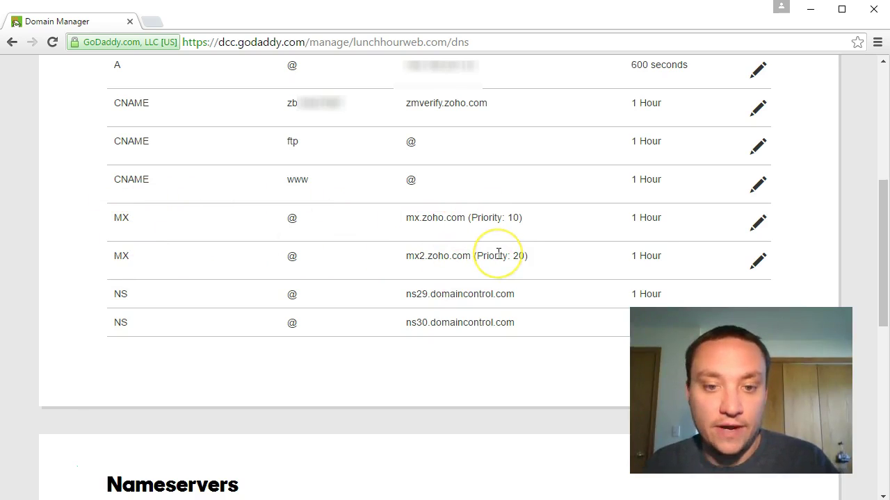
key(alt+Tab)
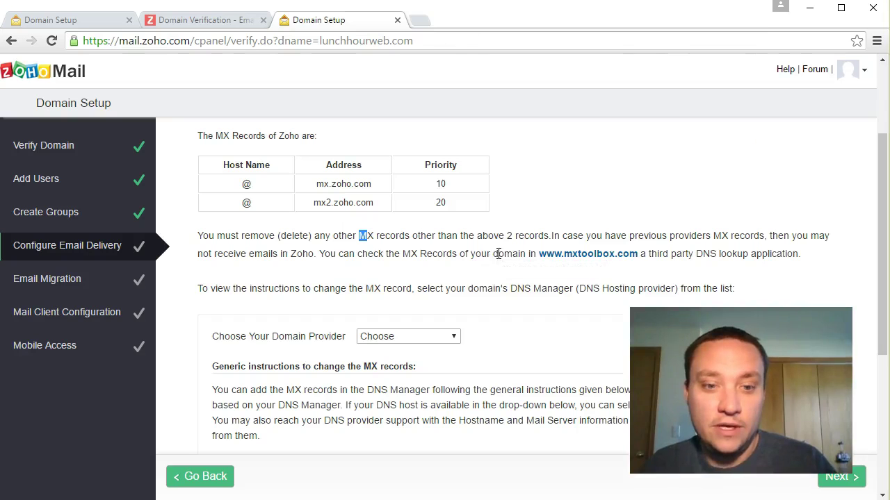
scroll(487, 301, down, 2)
scroll(487, 302, down, 2)
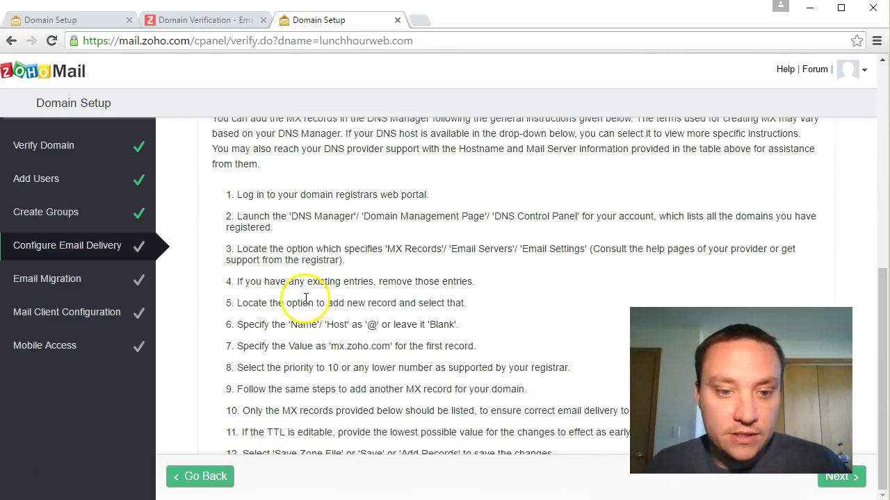
click(854, 478)
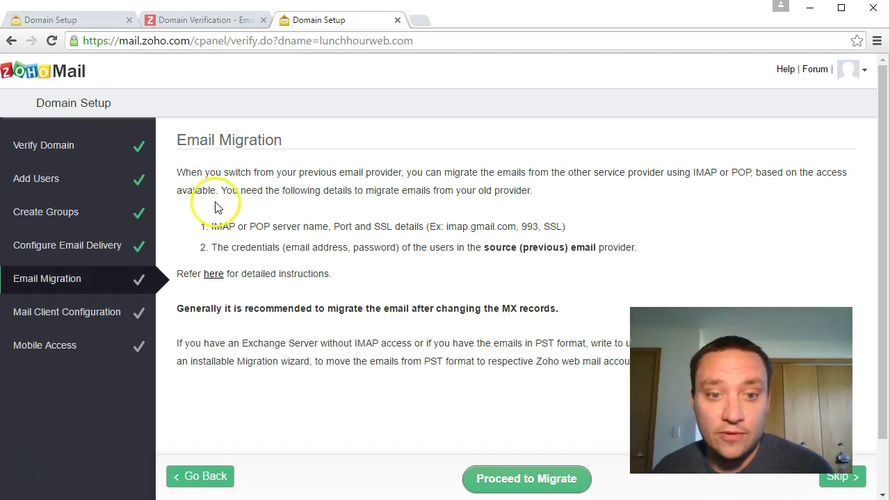
Skip migrating old emails from the previous provider
click(842, 486)
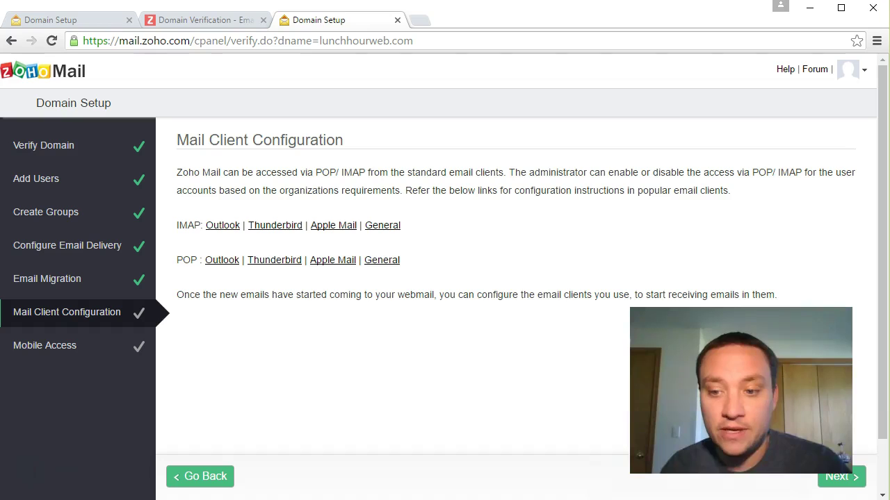
Advance to the Mobile Access step and read its explanation of mobile apps
click(849, 478)
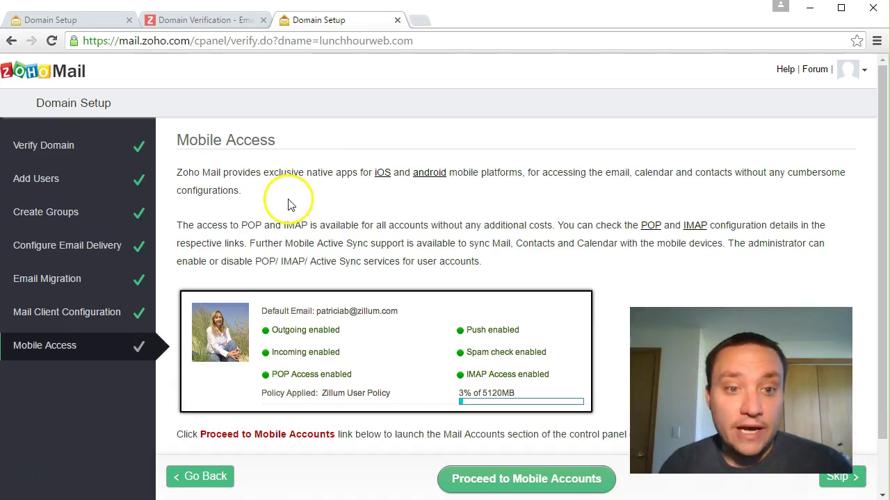
drag(195, 174, 229, 176)
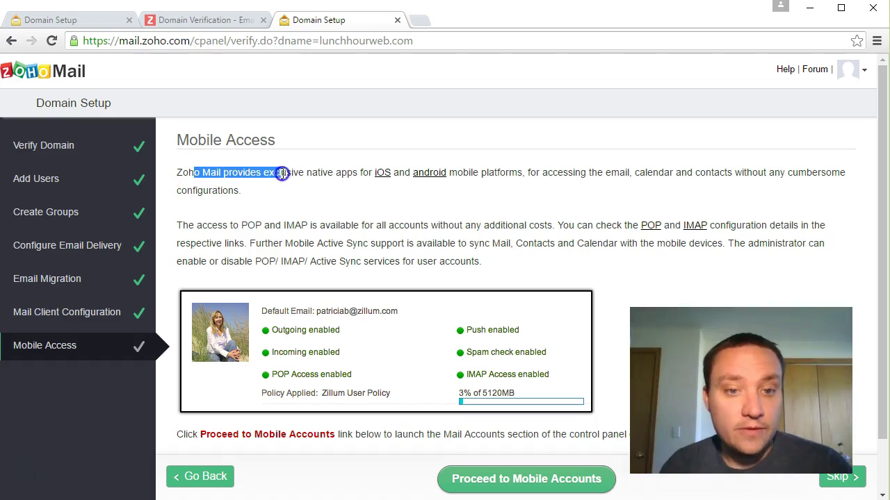
drag(382, 177, 620, 213)
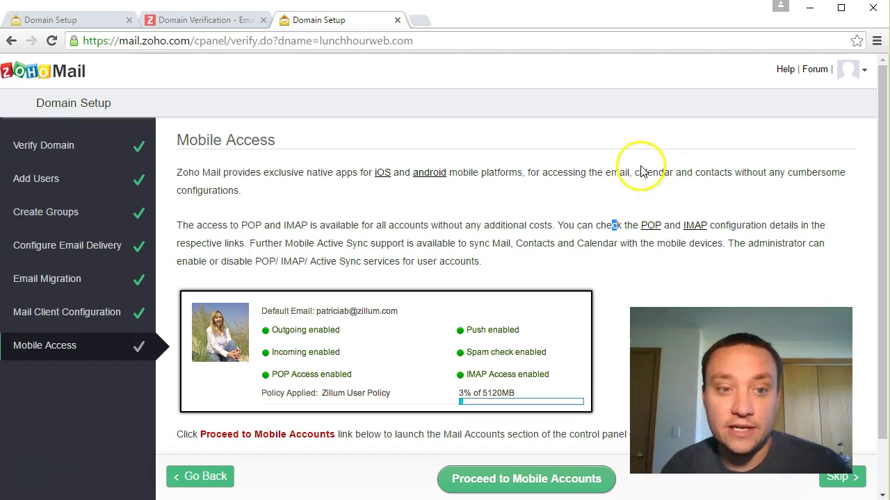
scroll(612, 195, down, 2)
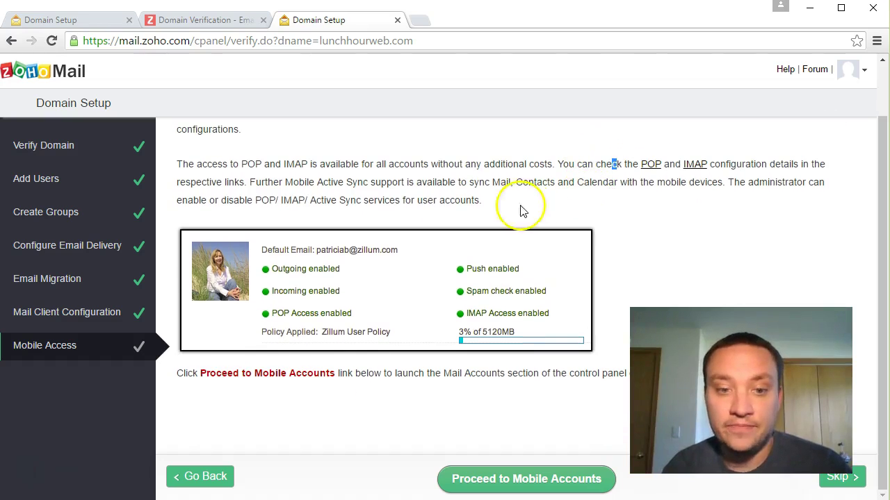
Enable IMAP and ActiveSync, disable POP for the domain account, then return to setup
click(515, 478)
click(104, 164)
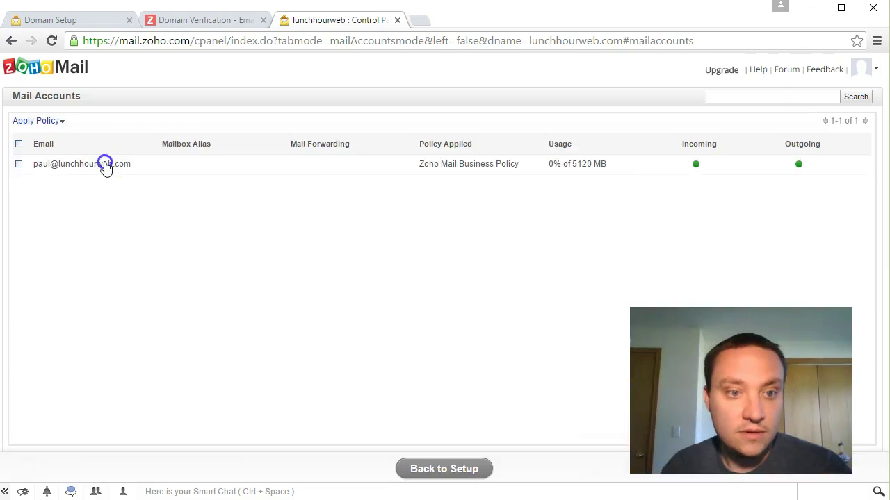
click(318, 219)
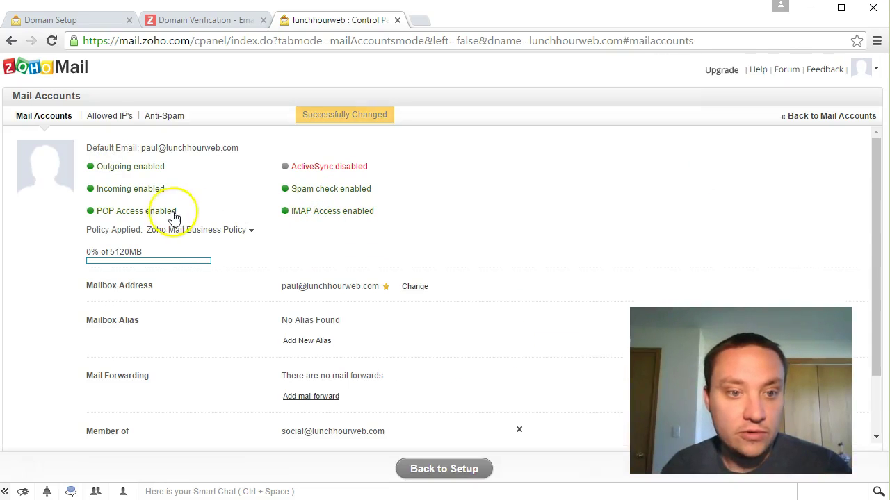
click(147, 212)
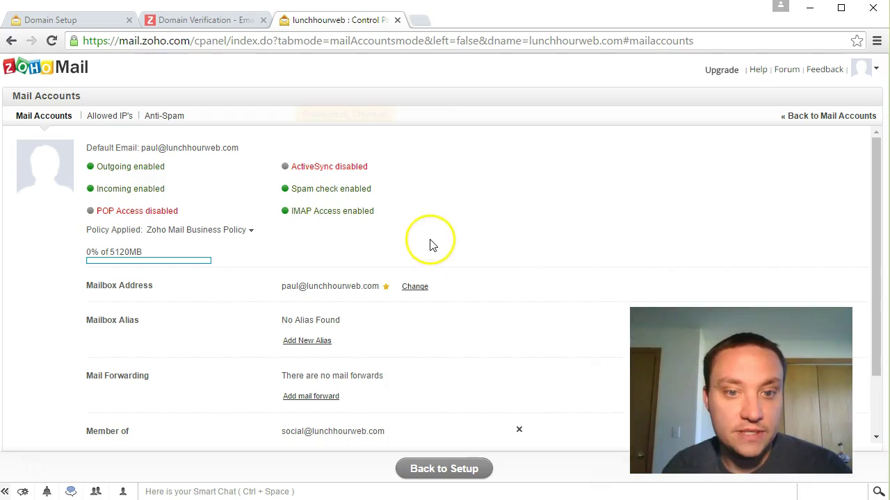
click(350, 169)
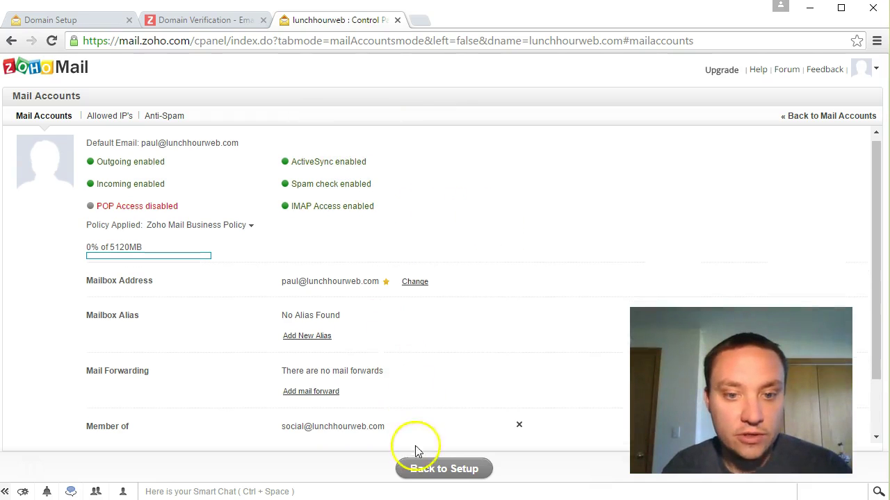
click(453, 469)
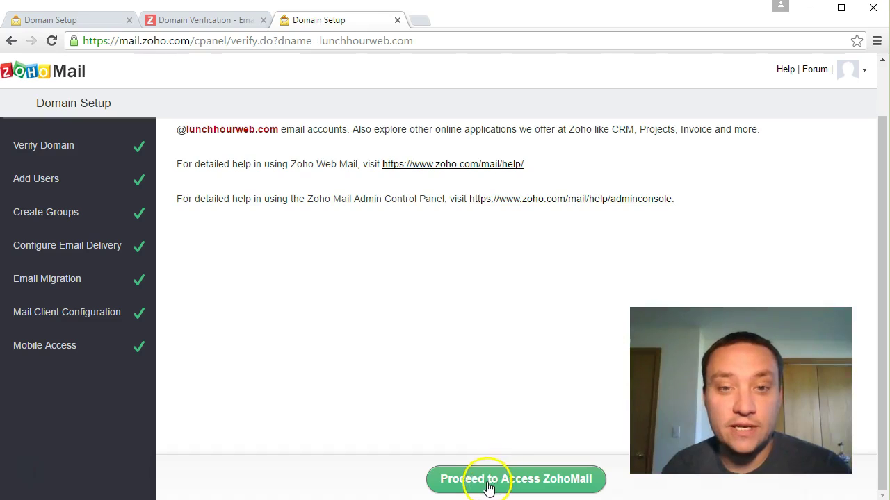
Enter the inbox and read the Welcome to Zoho Mail email through to its end
click(494, 483)
click(399, 252)
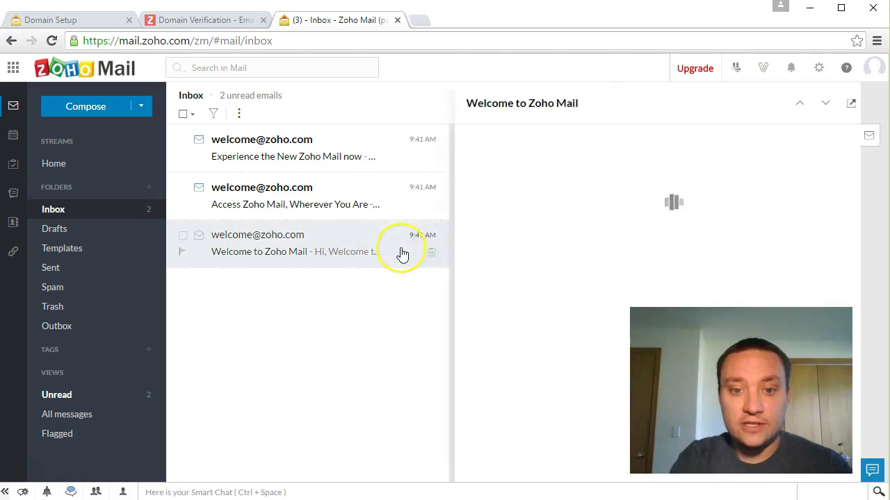
scroll(451, 231, down, 2)
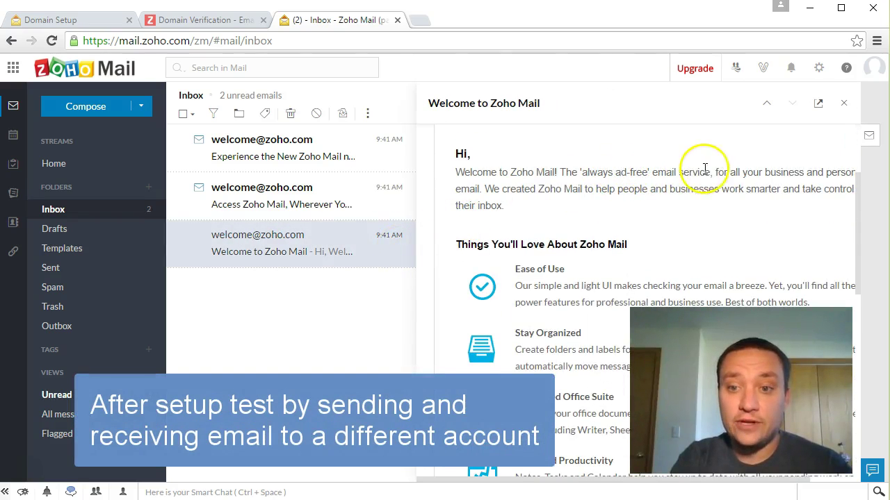
scroll(592, 204, down, 2)
scroll(592, 204, down, 2)
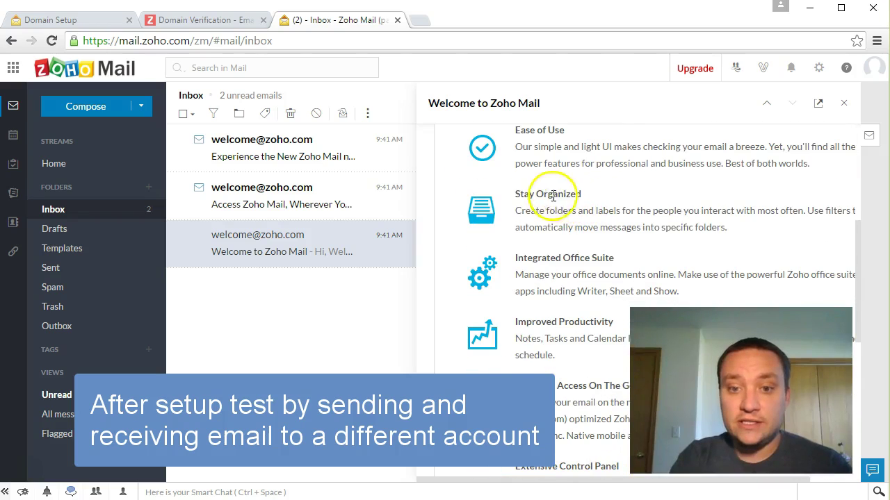
scroll(505, 243, down, 2)
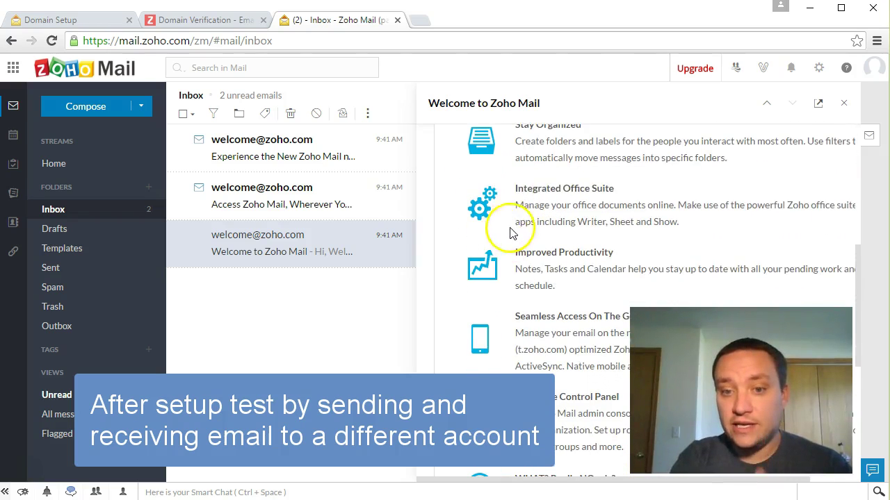
scroll(570, 216, down, 2)
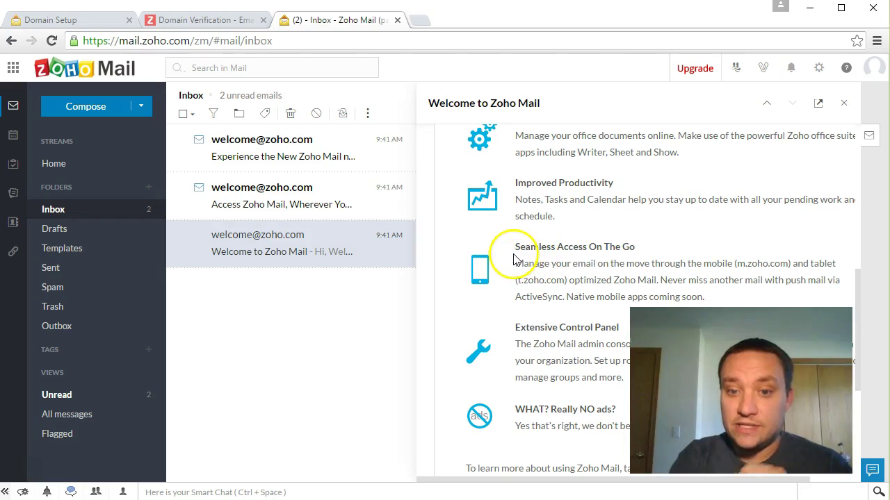
scroll(515, 258, down, 4)
drag(530, 188, 574, 221)
scroll(544, 235, down, 2)
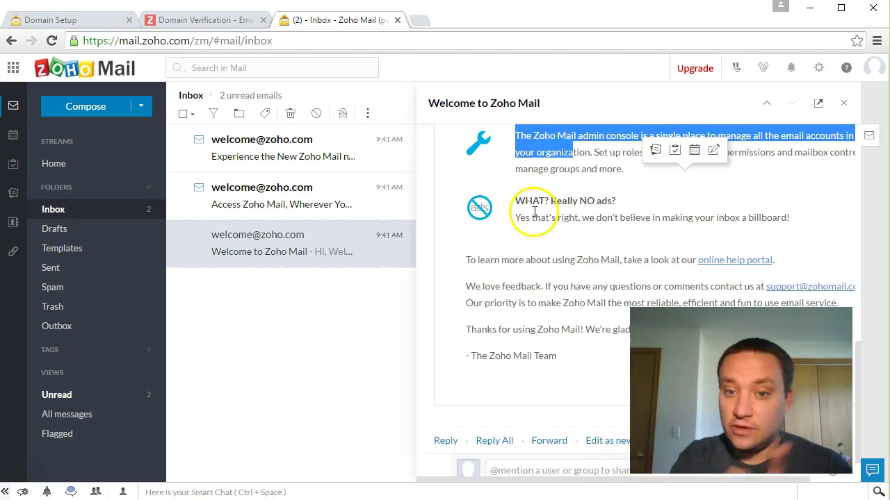